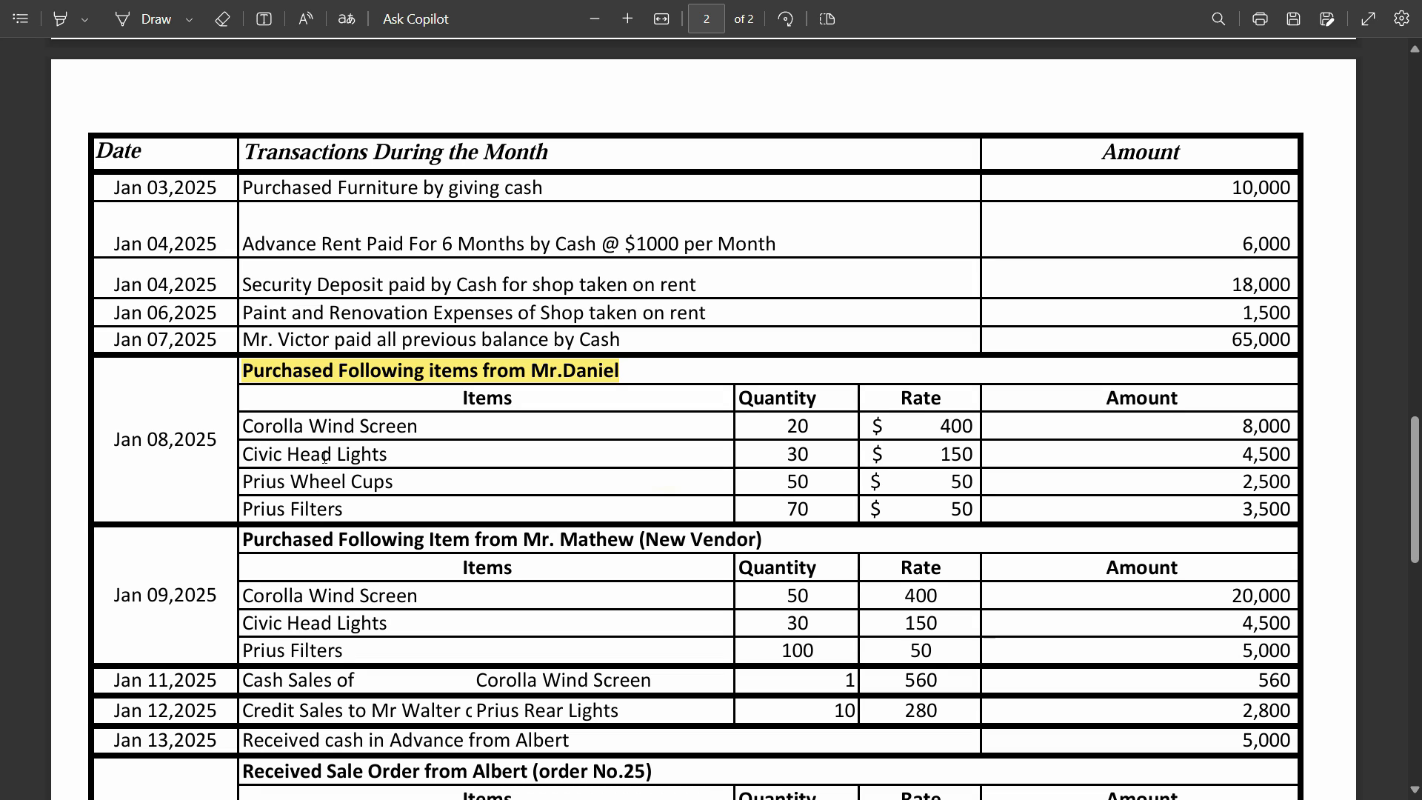
- Switch to Zoho Books and create a new bill for the vendor of the highlighted Jan 08 purchase
key(alt+Tab)
key(Tab)
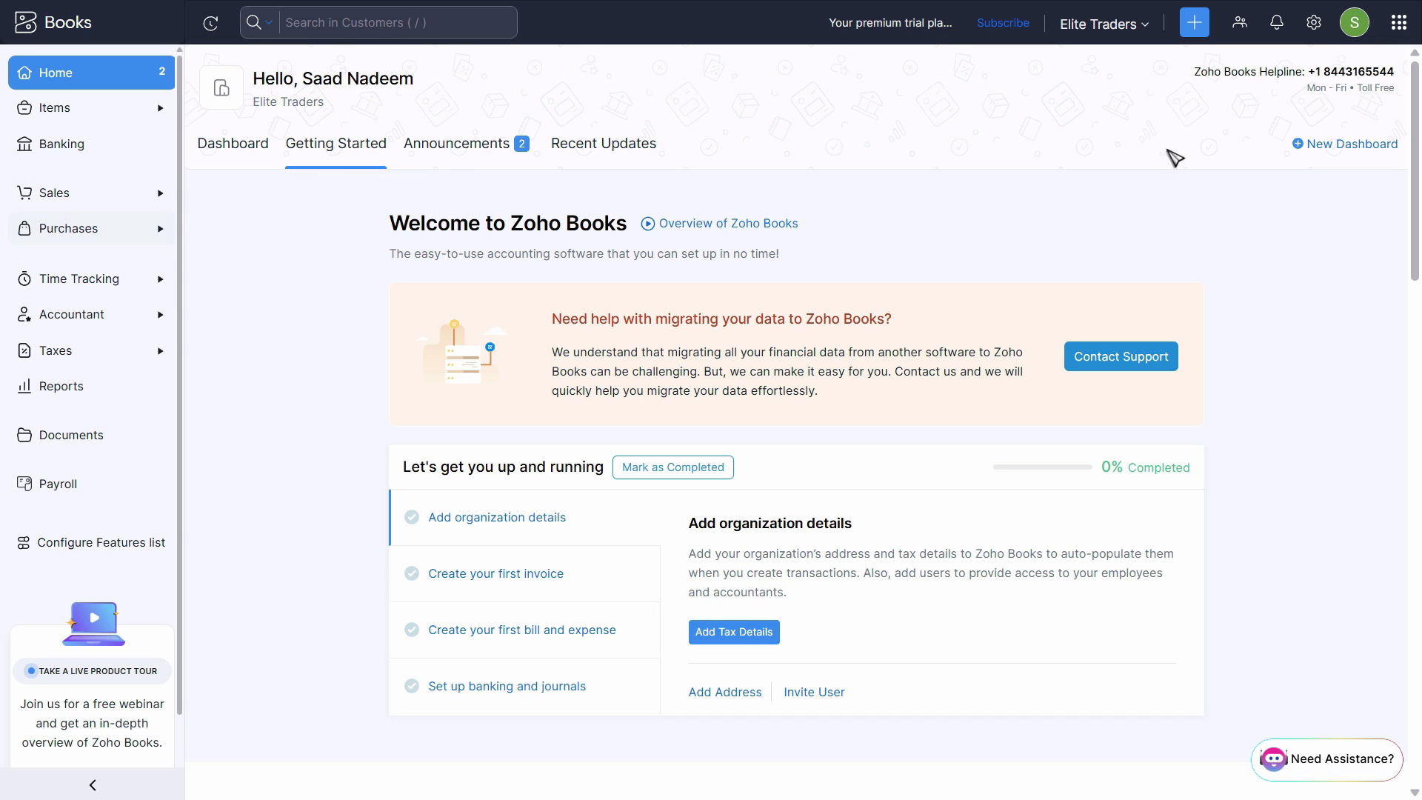
click(1195, 26)
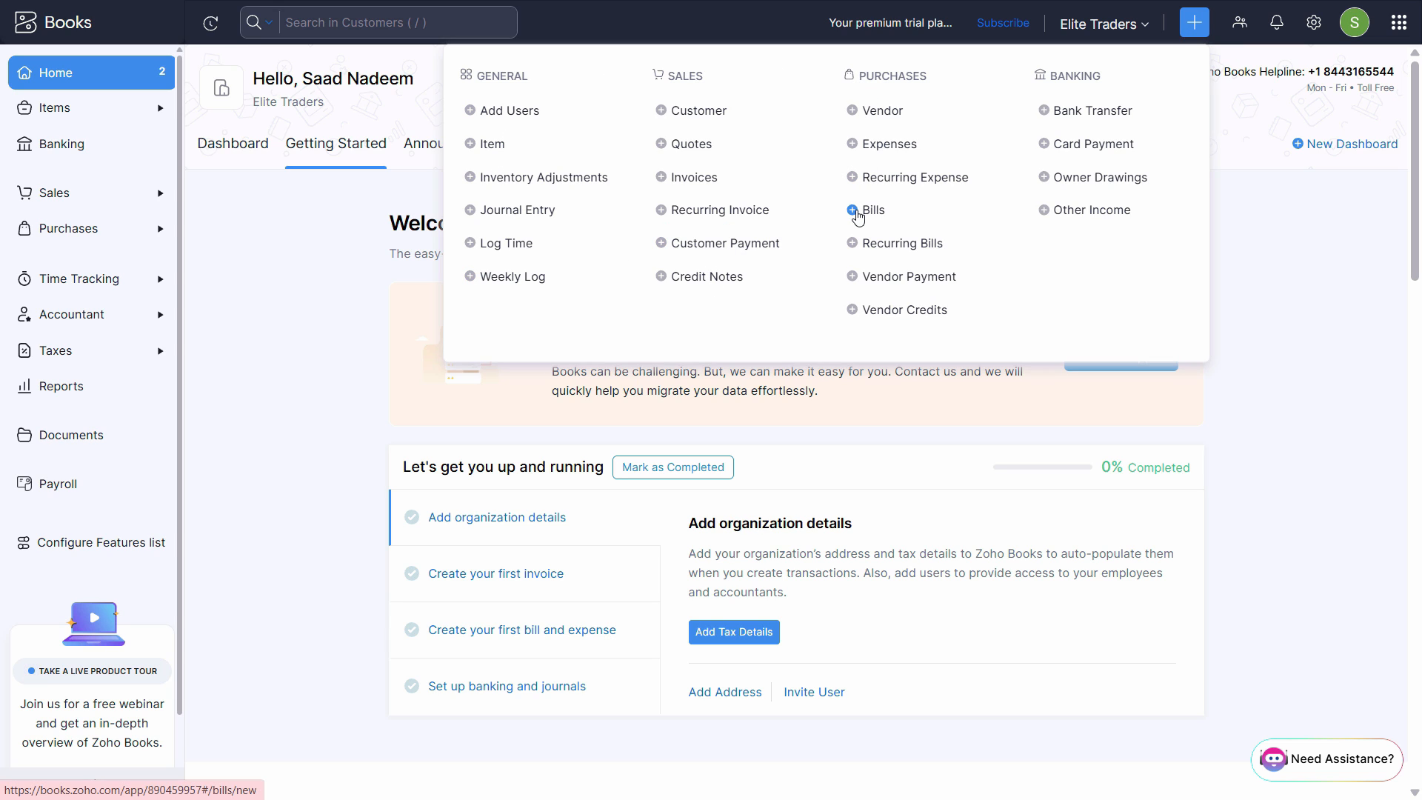
key(alt+Tab)
key(alt+Tab)
click(871, 212)
click(539, 157)
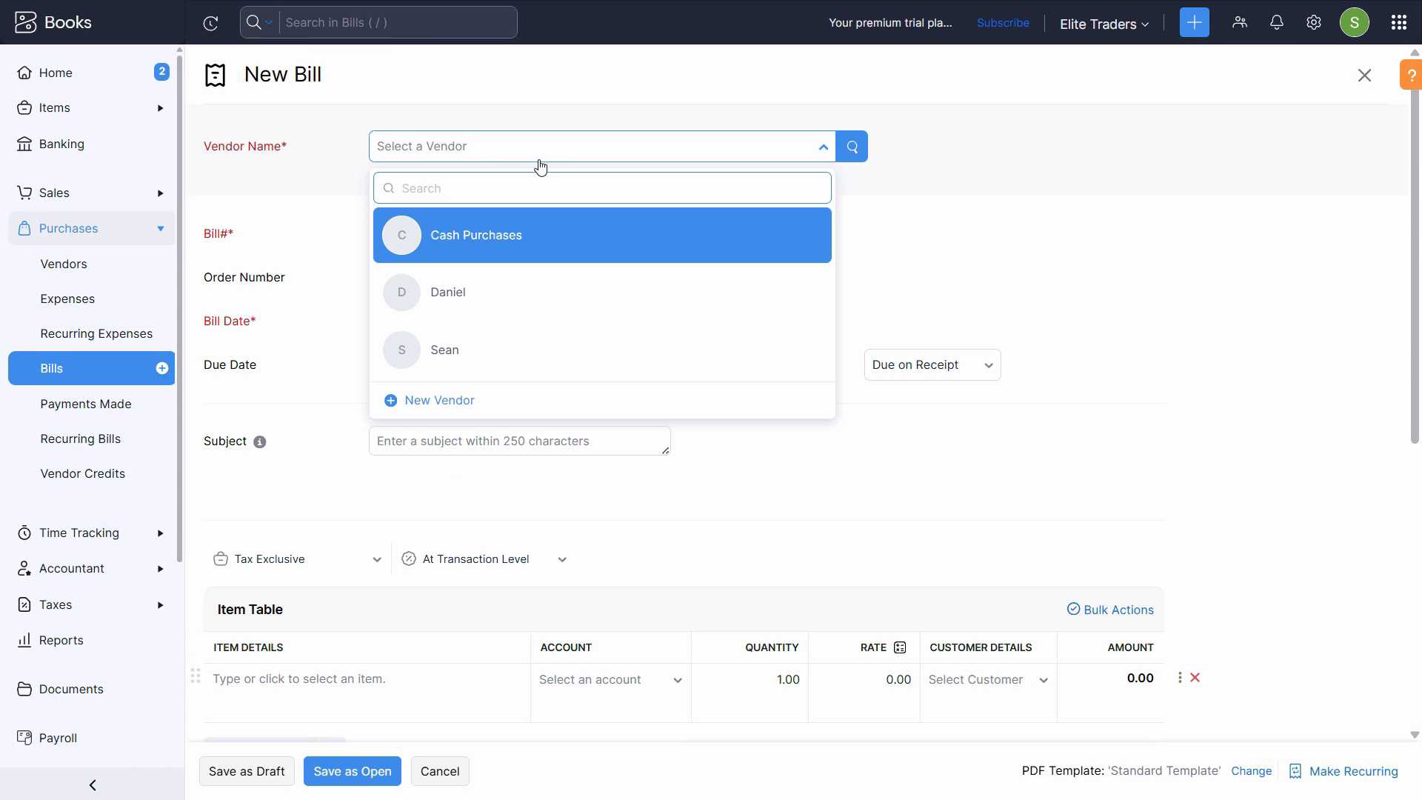
click(460, 299)
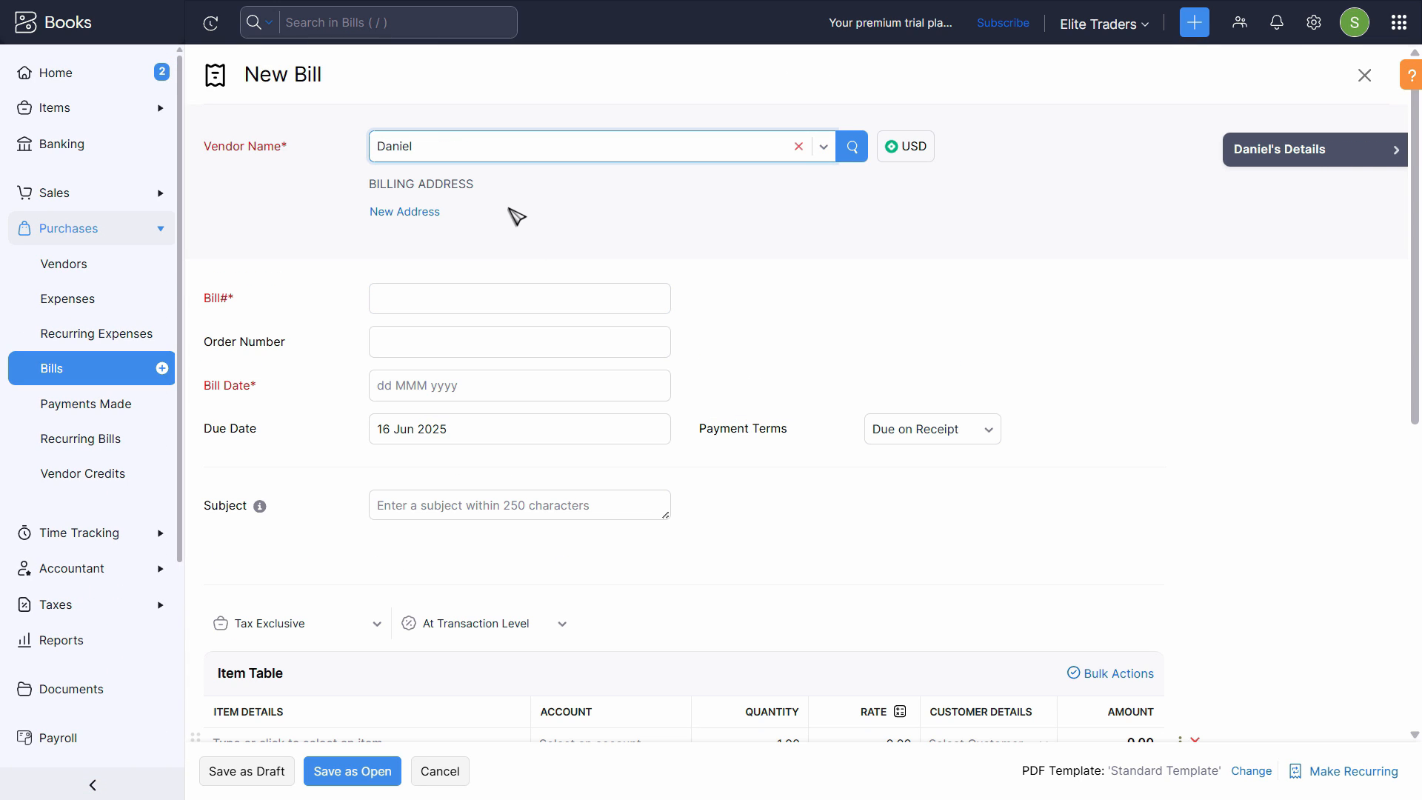
- Set the bill number to 25122 and the bill date to 08 Jan 2025
click(507, 297)
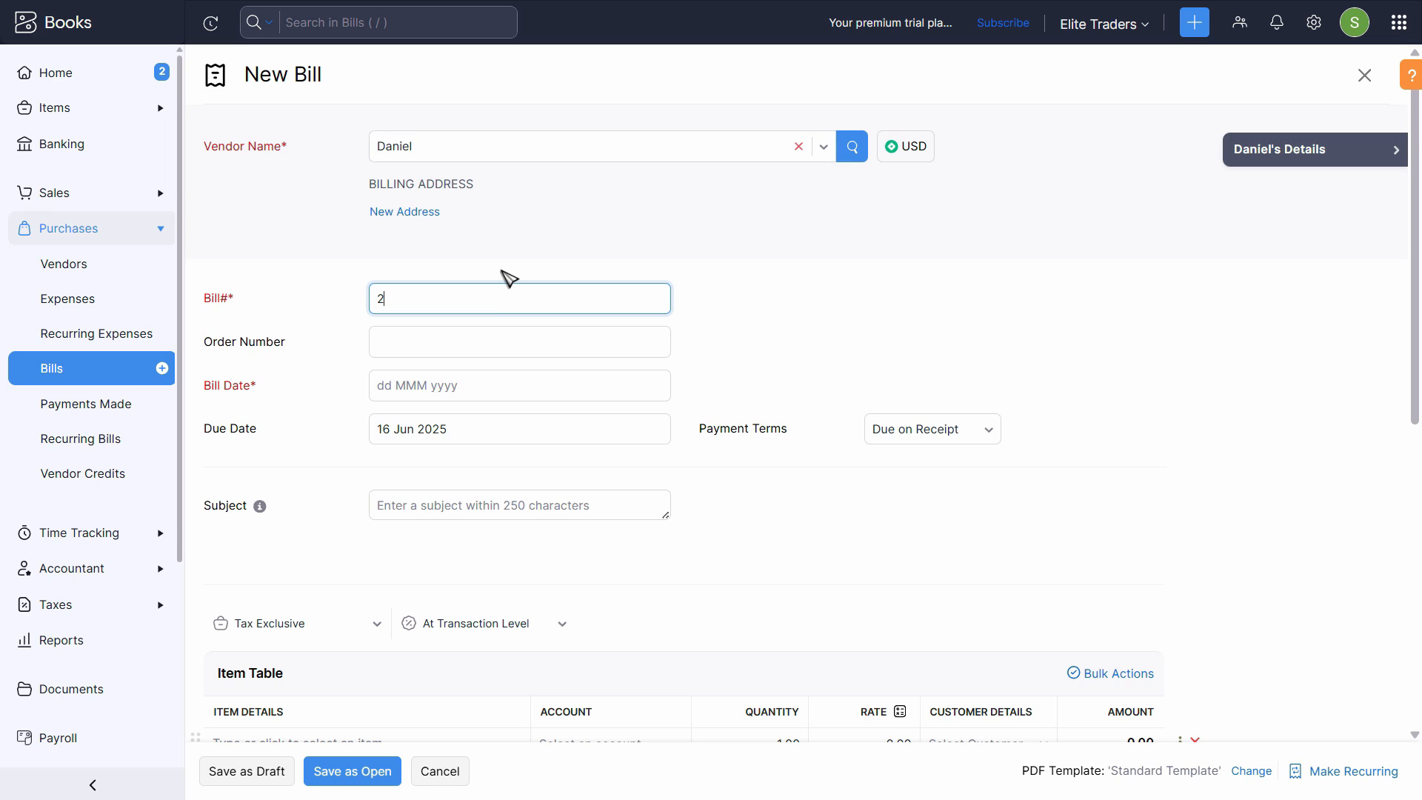
key(Tab)
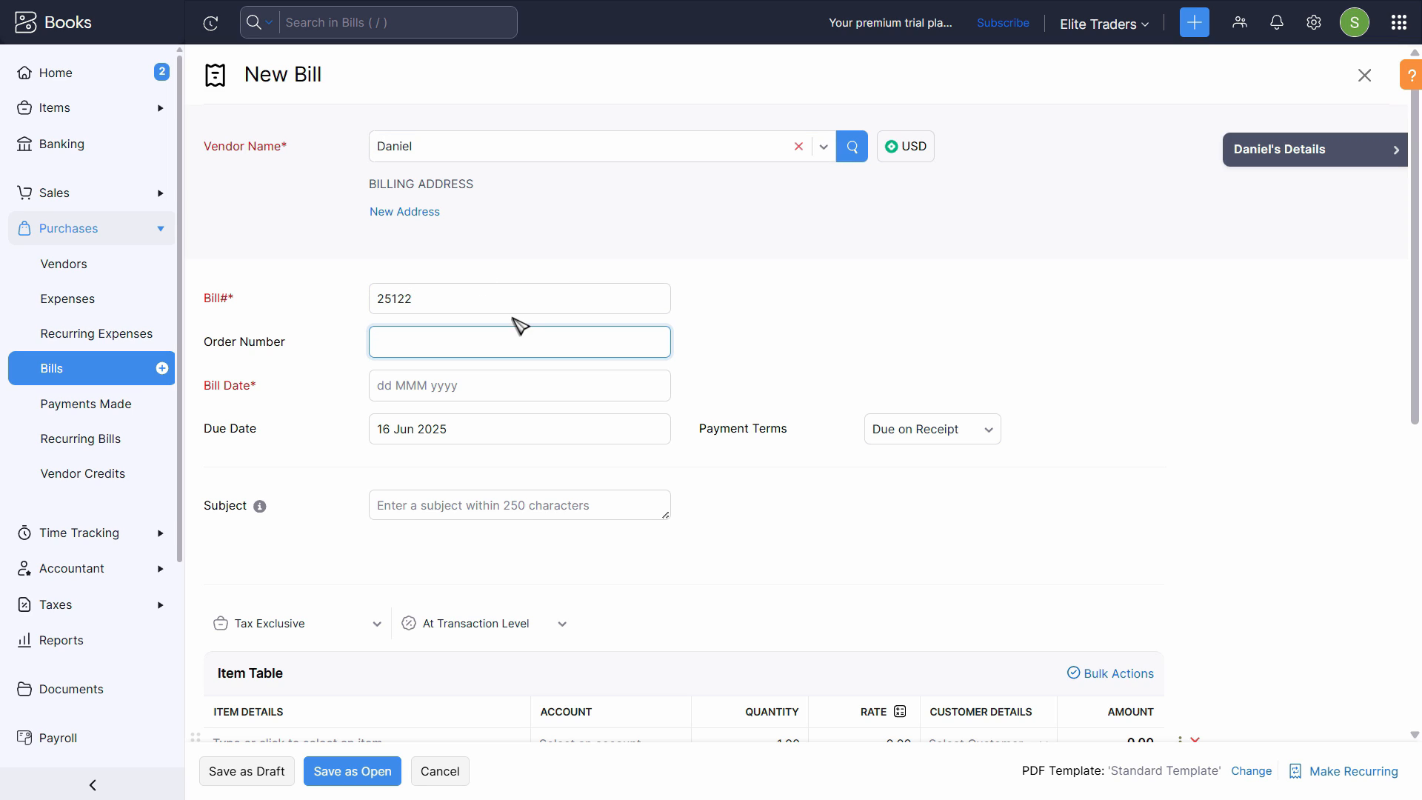
click(478, 398)
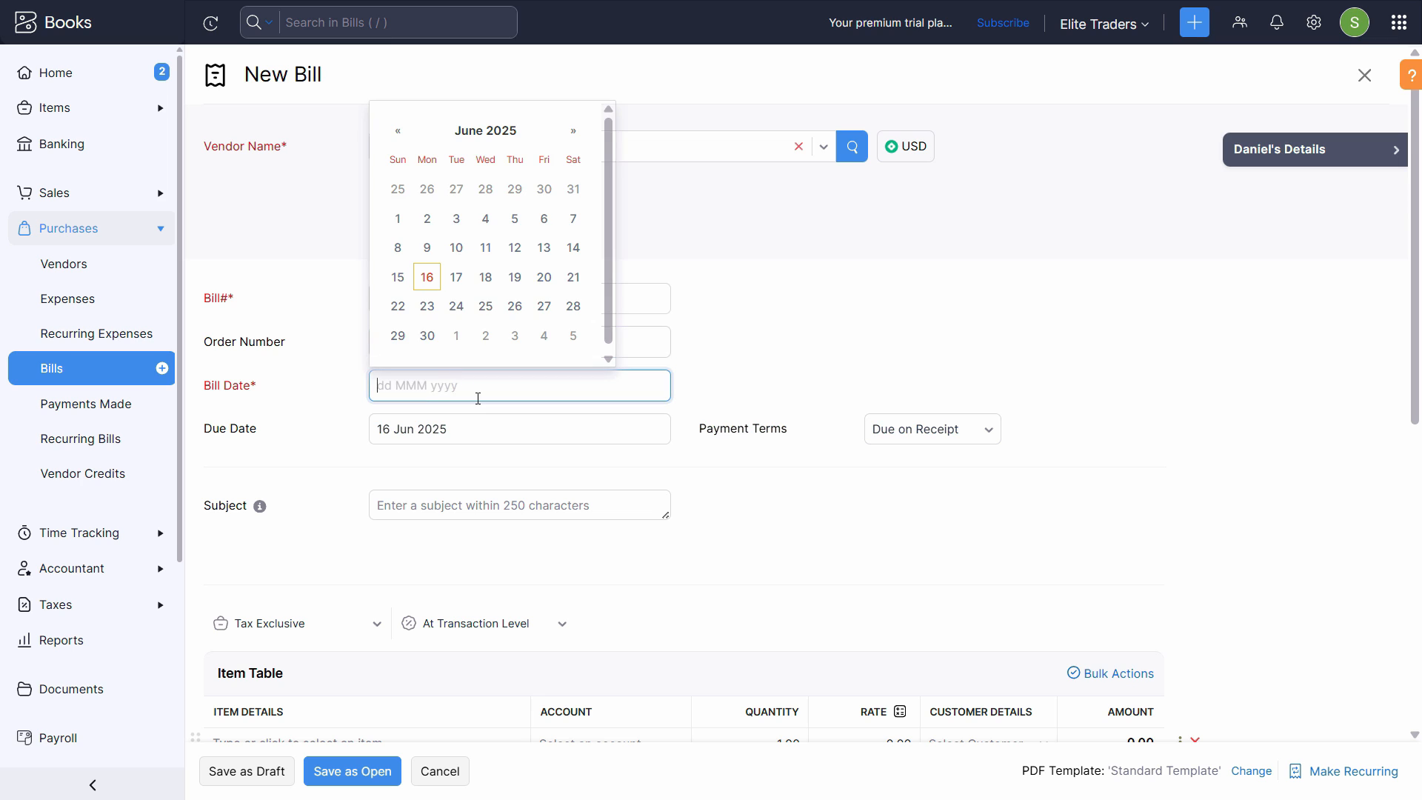
click(713, 356)
click(527, 389)
key(alt+Tab)
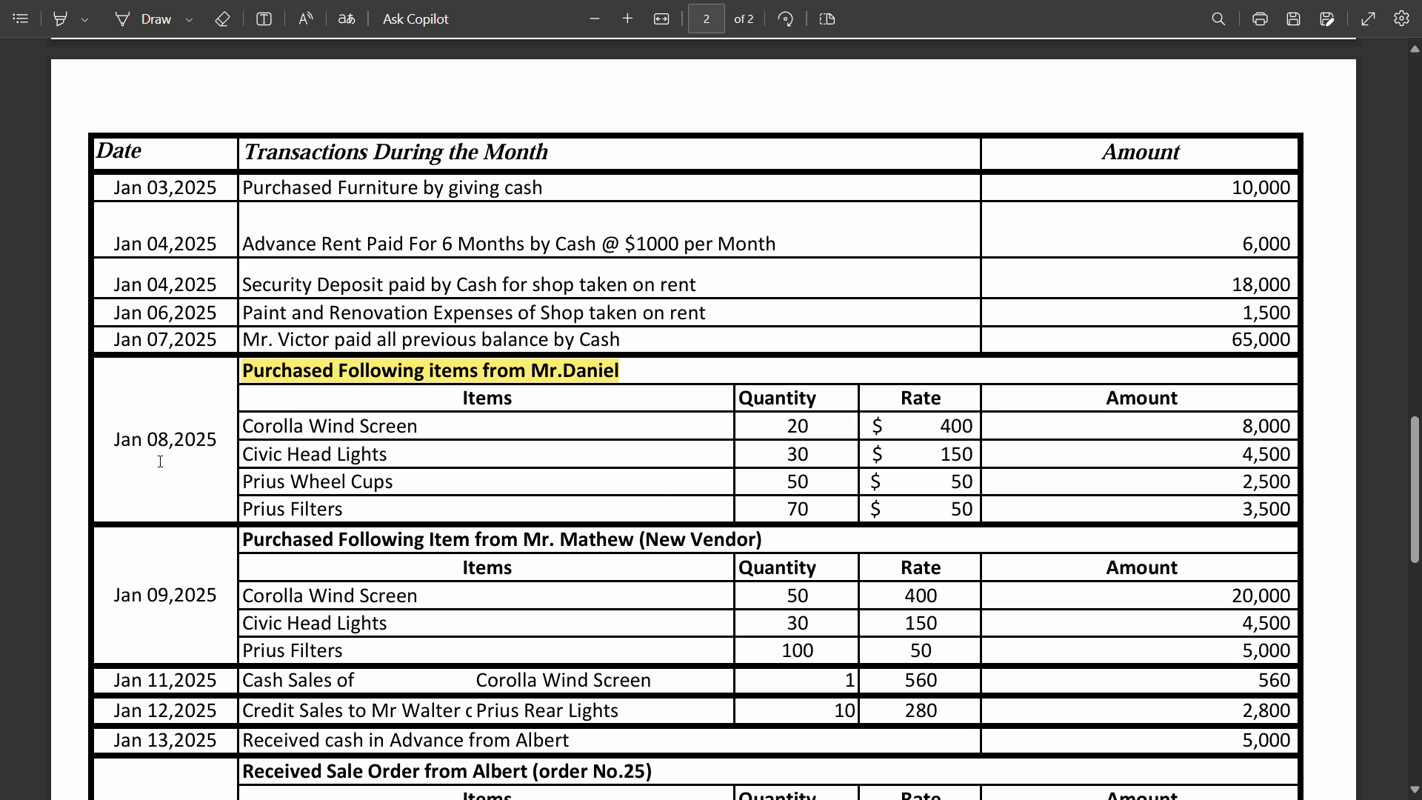
key(alt+Tab)
click(481, 130)
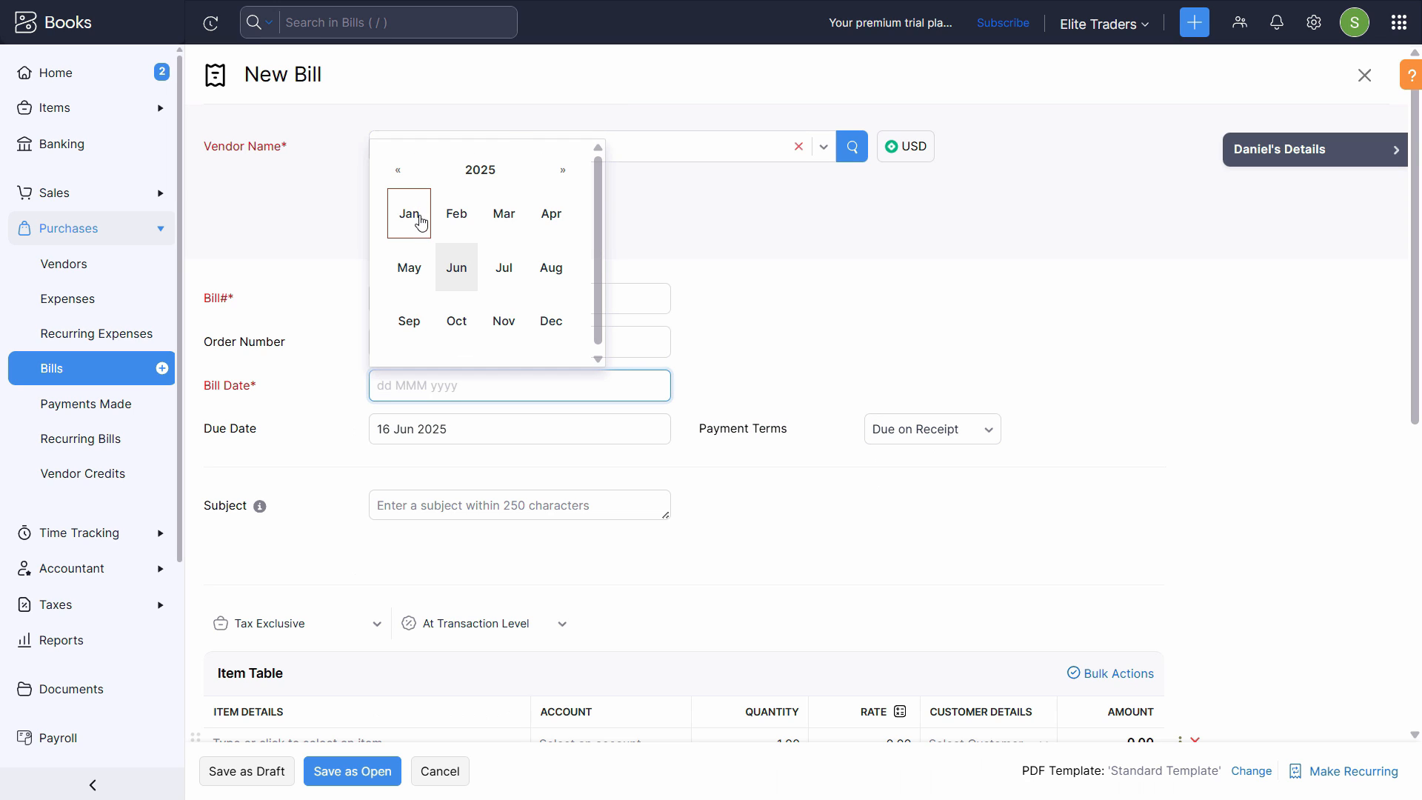
click(420, 221)
click(485, 216)
- Add Corolla Wind Screen as the bill's first item with a quantity of 20
scroll(482, 247, down, 3)
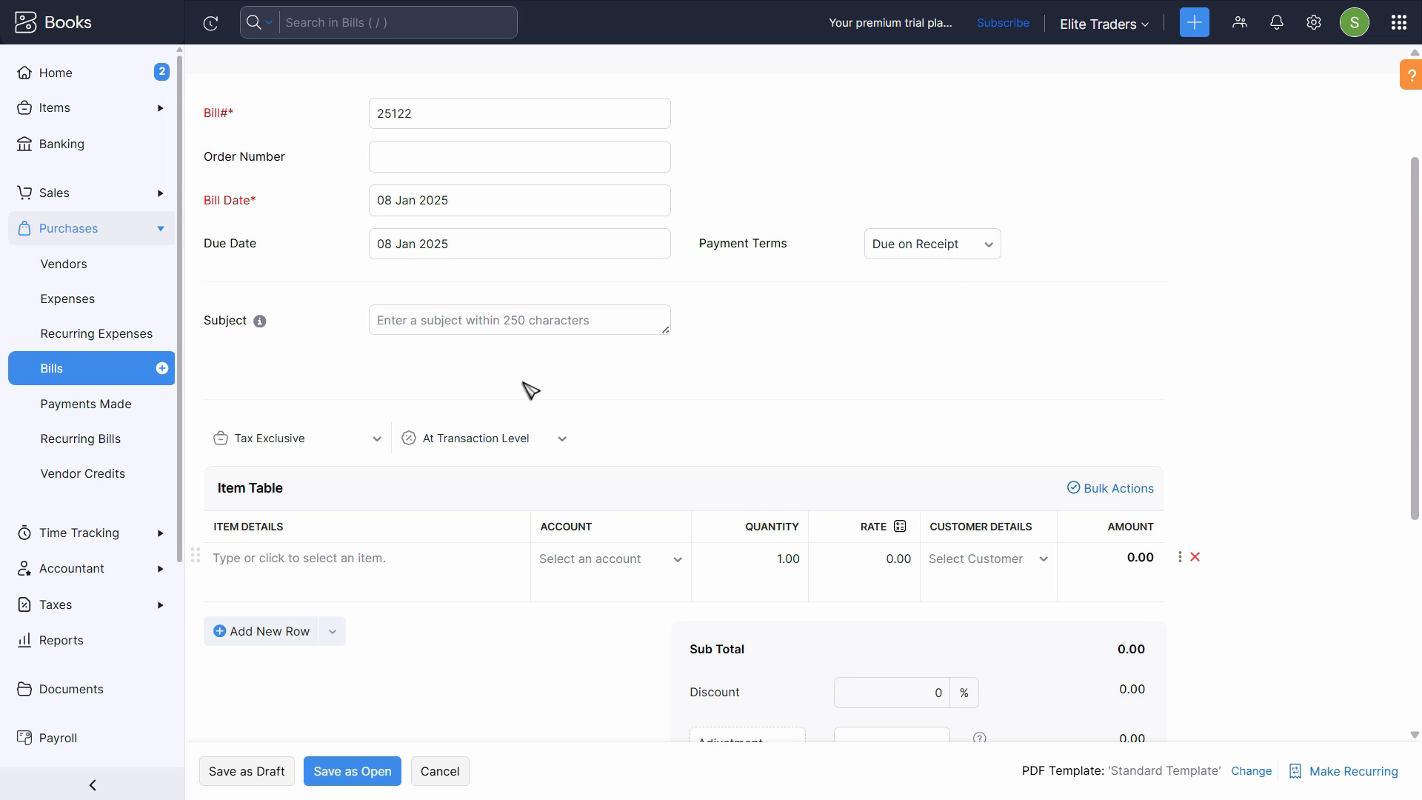
scroll(530, 385, down, 4)
click(380, 284)
key(alt+Tab)
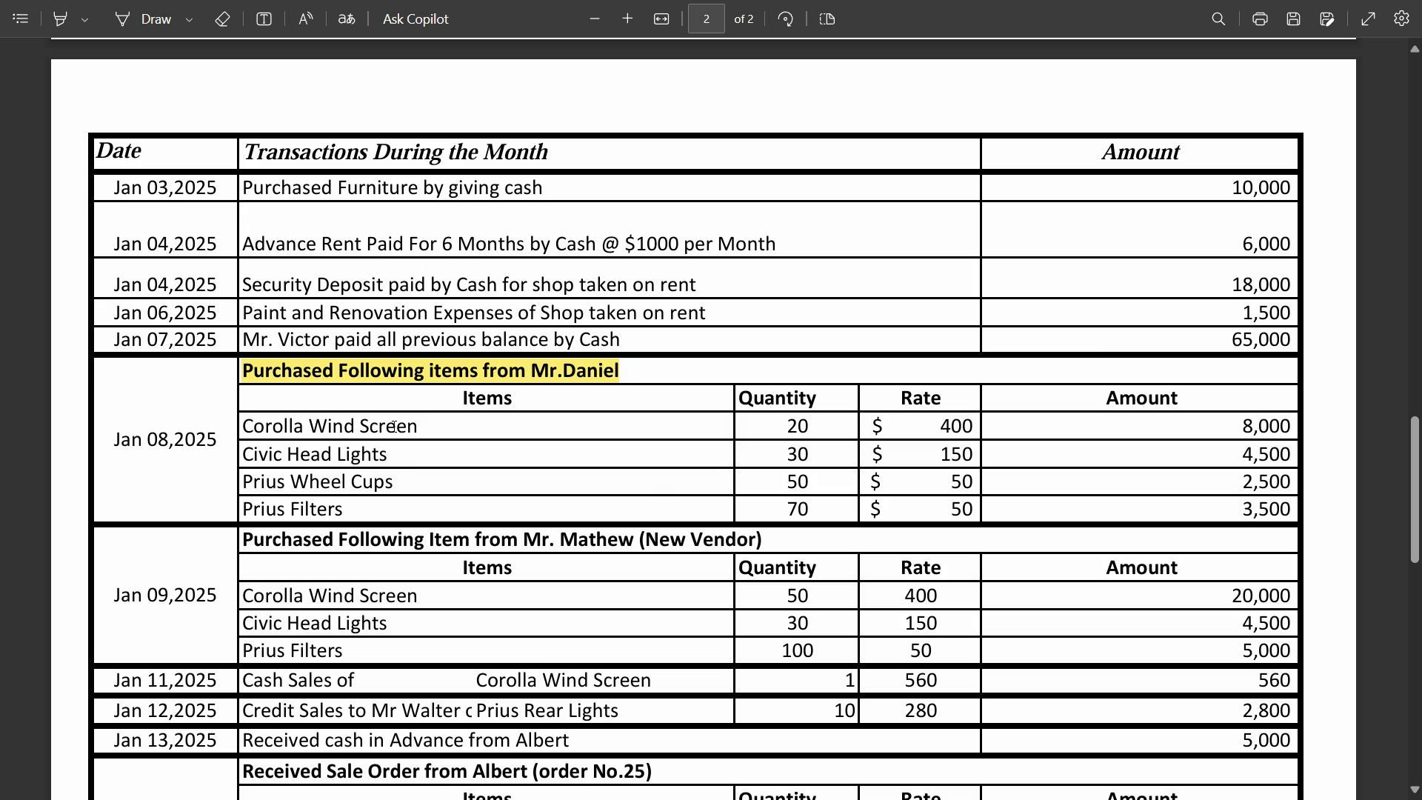
key(alt+Tab)
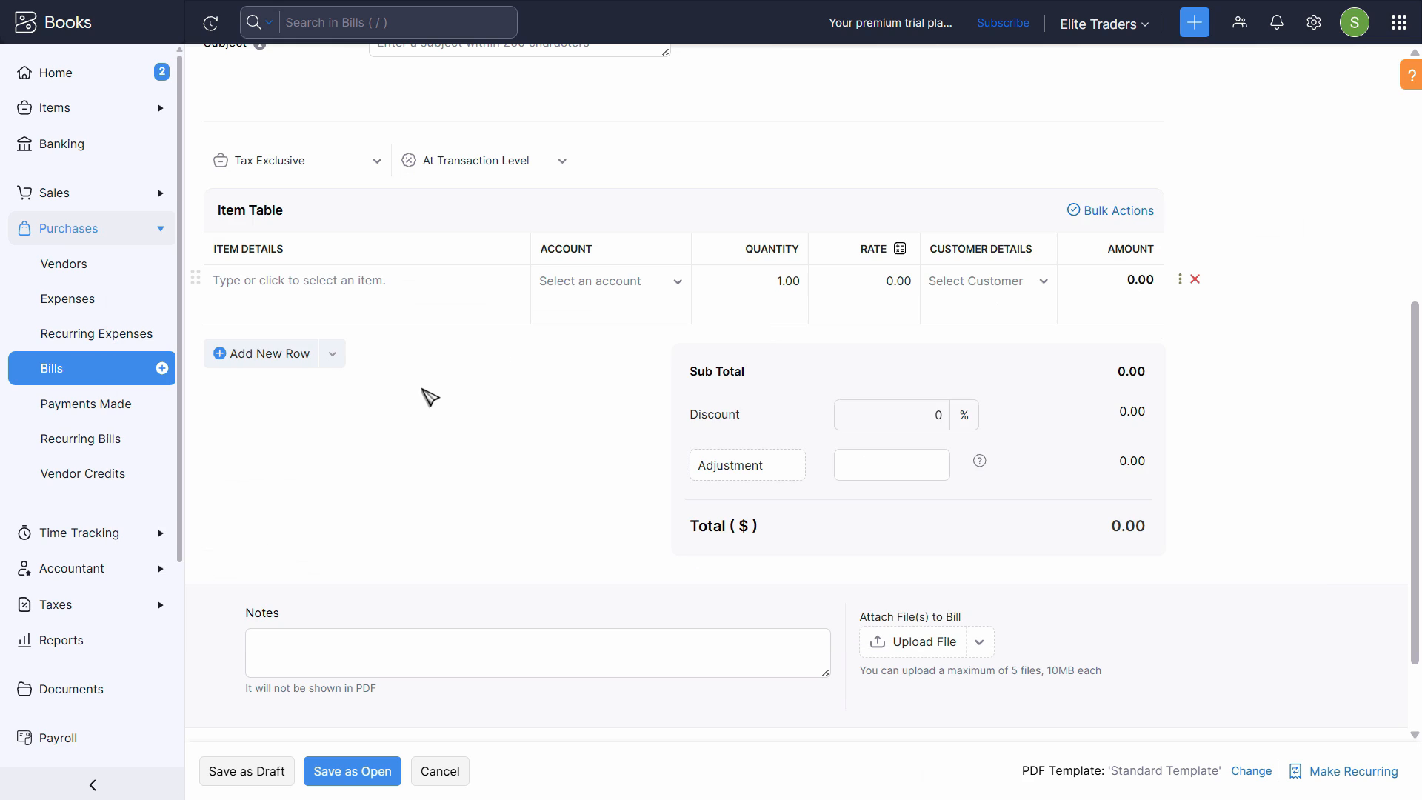
click(394, 297)
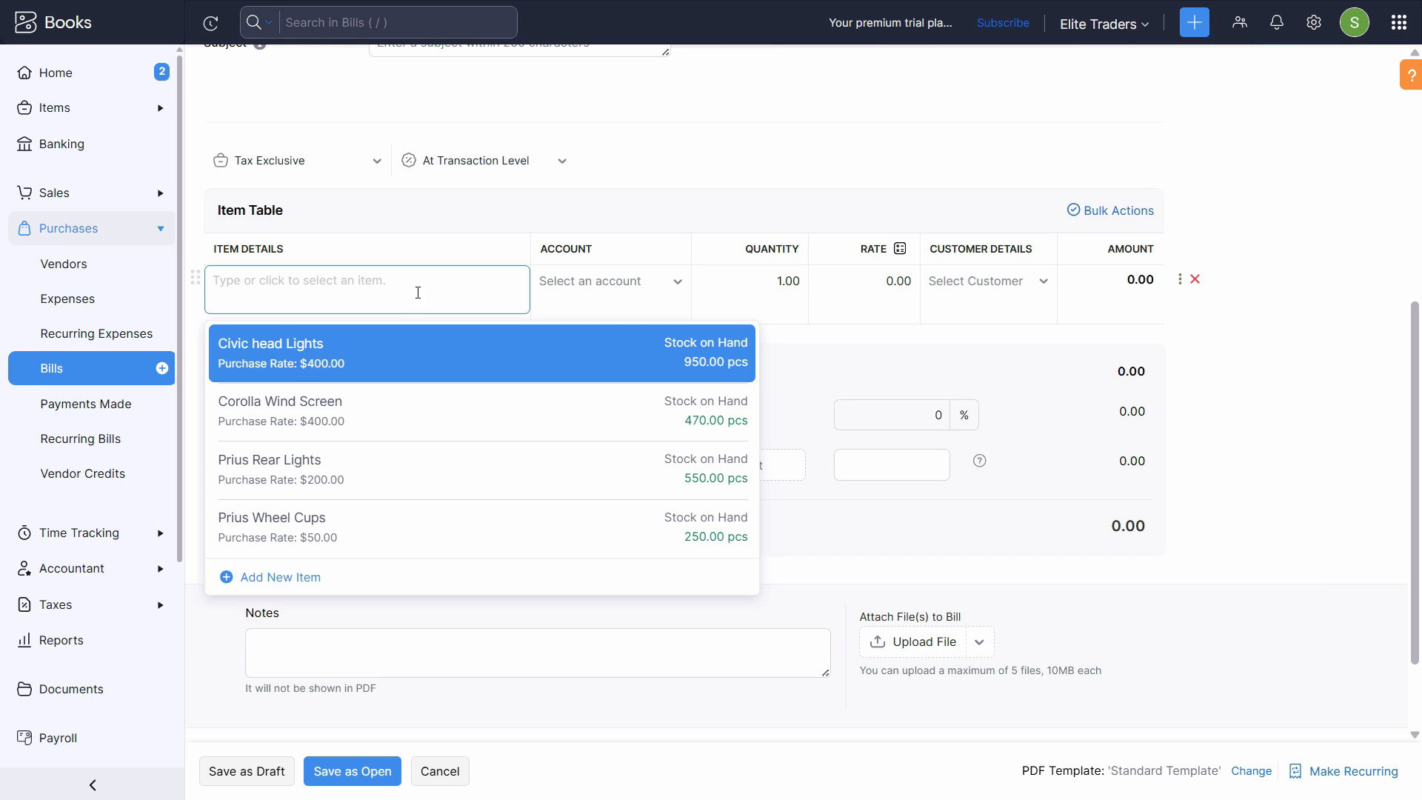
click(374, 422)
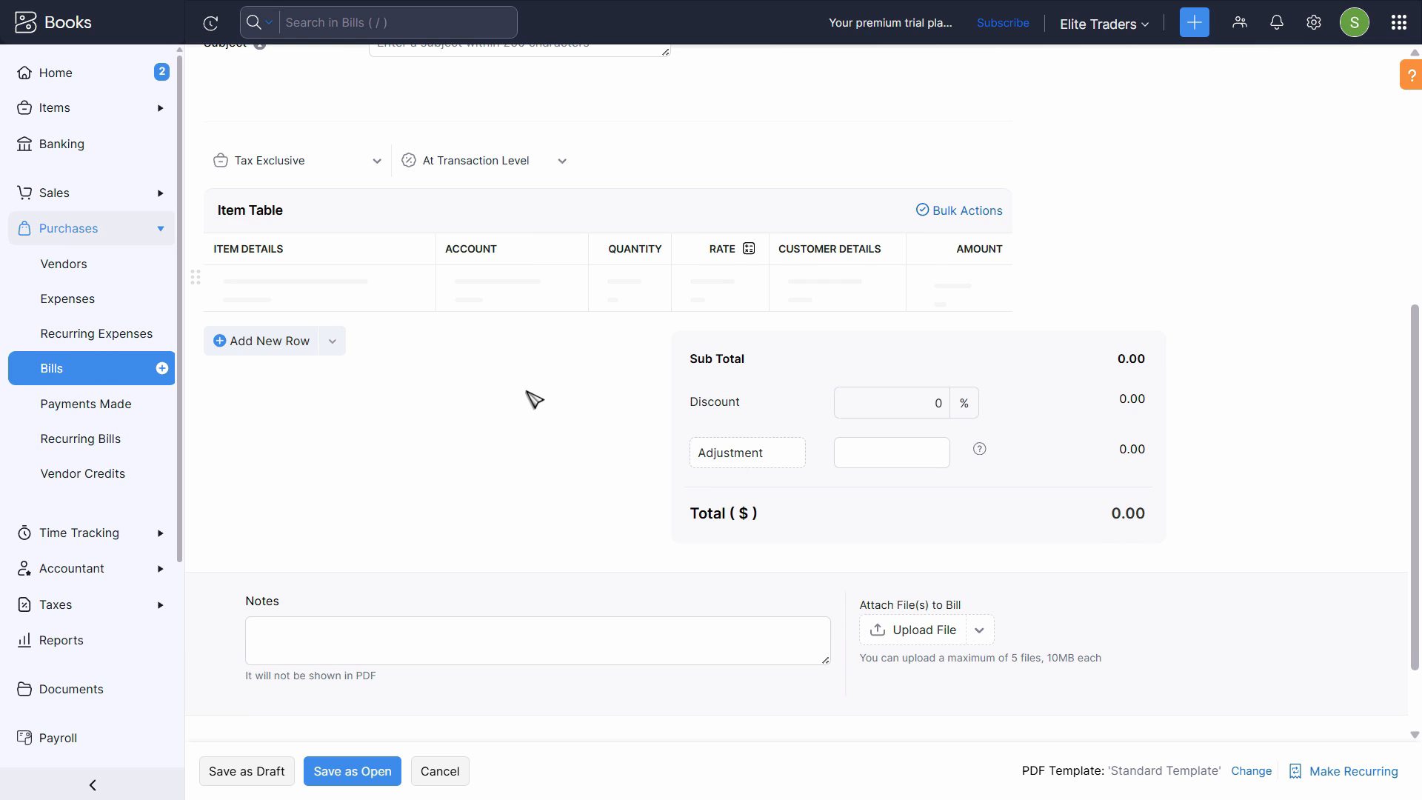
key(alt+Tab)
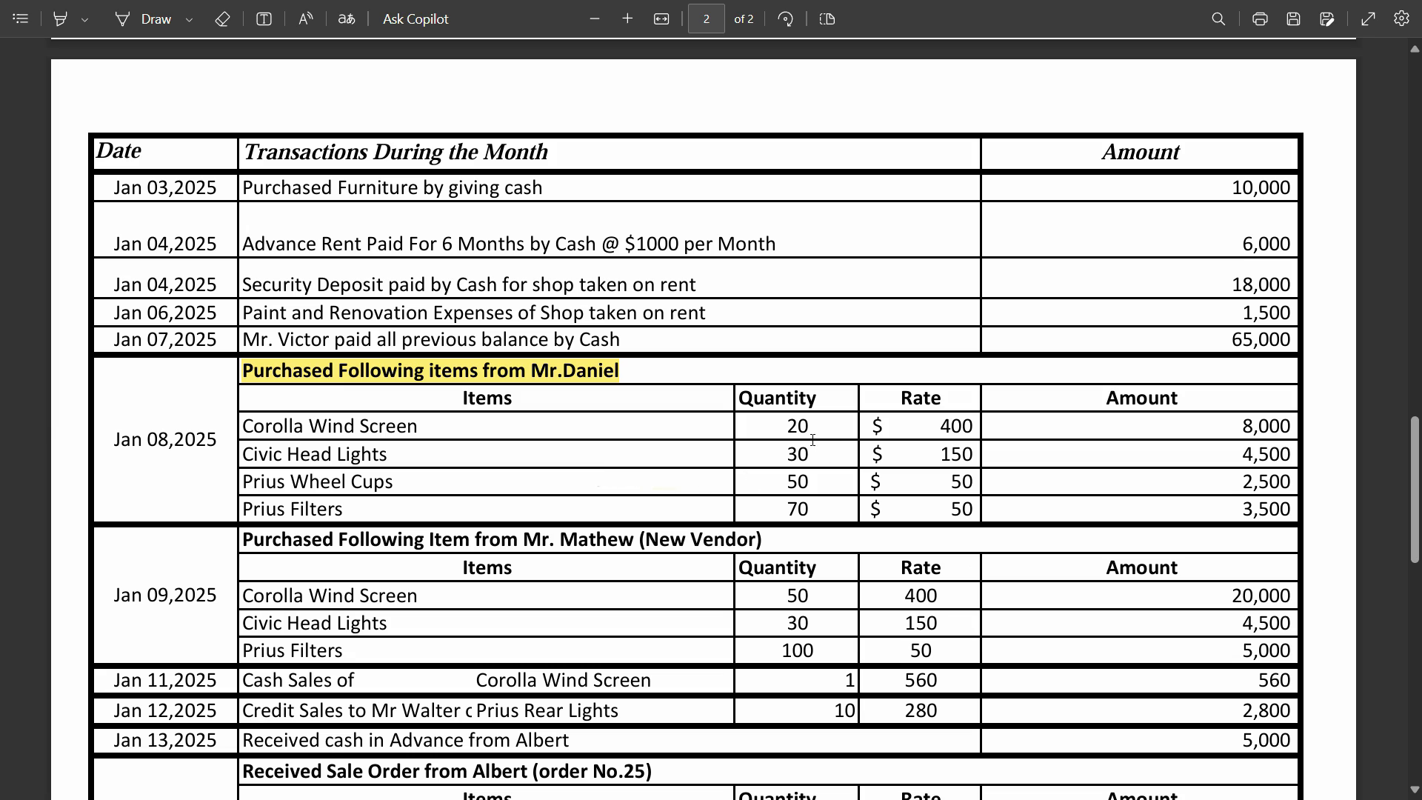
key(alt+Tab)
text(2)
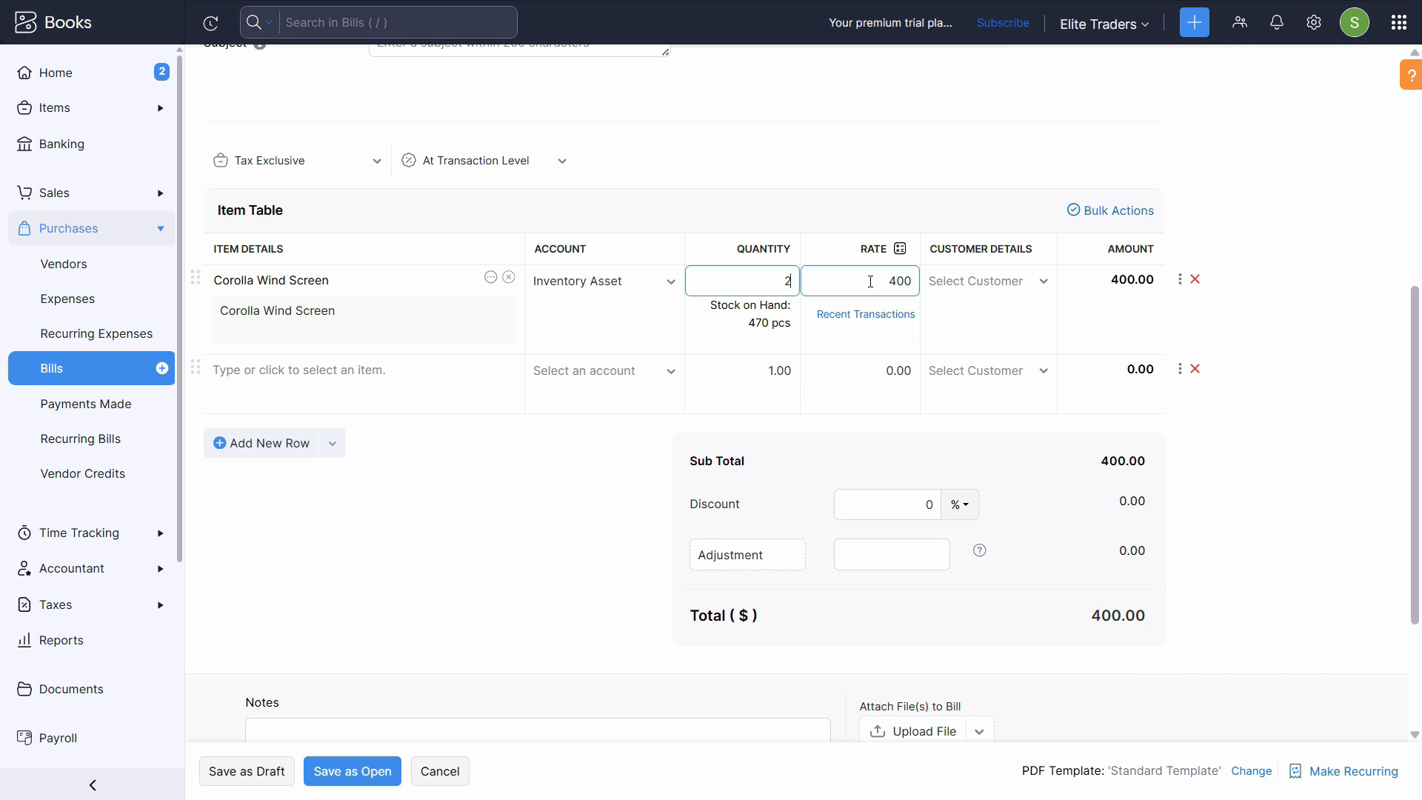
key(Tab)
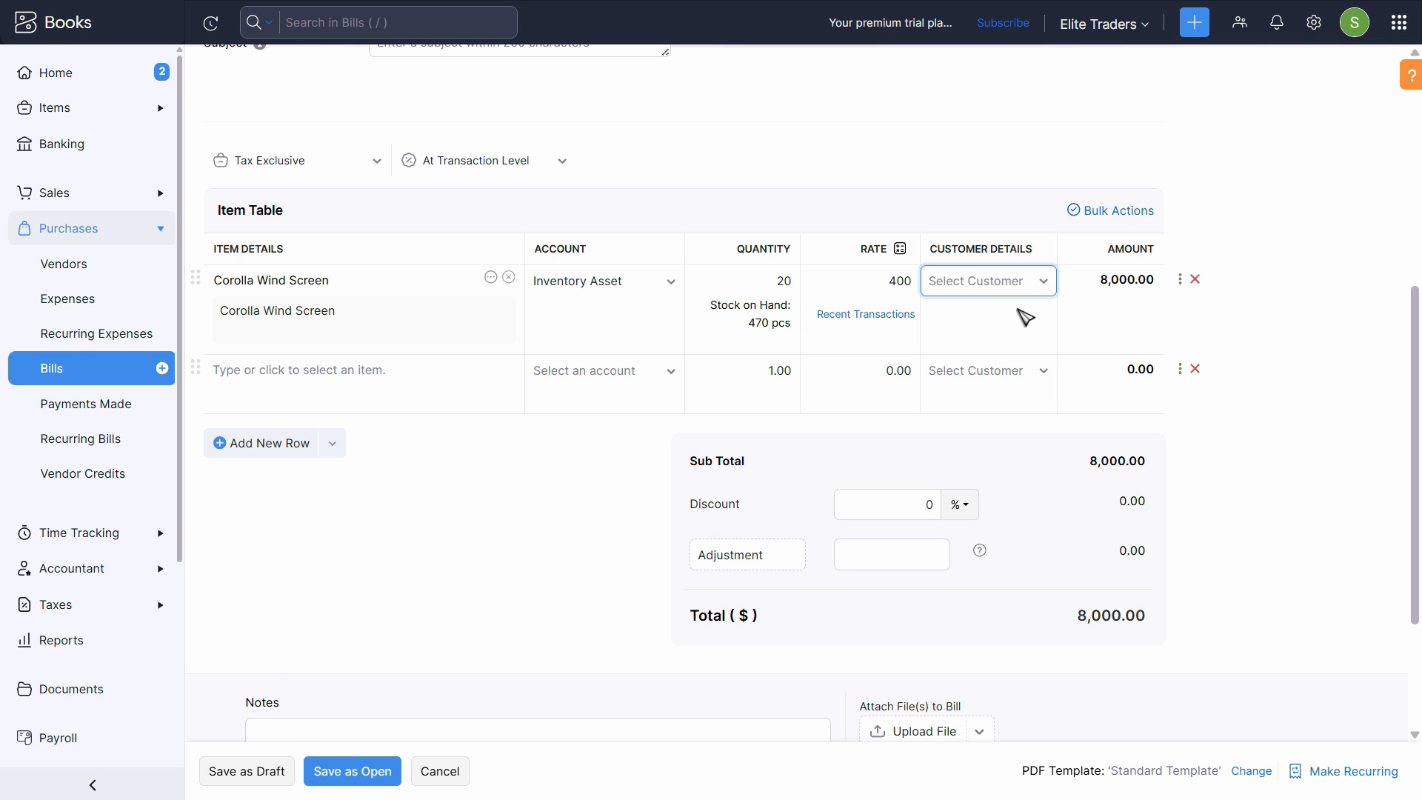
- Check the purchase list in the assignment PDF and add Civic head Lights as the bill's second item
key(alt+Tab)
key(alt+Tab)
key(alt+Tab)
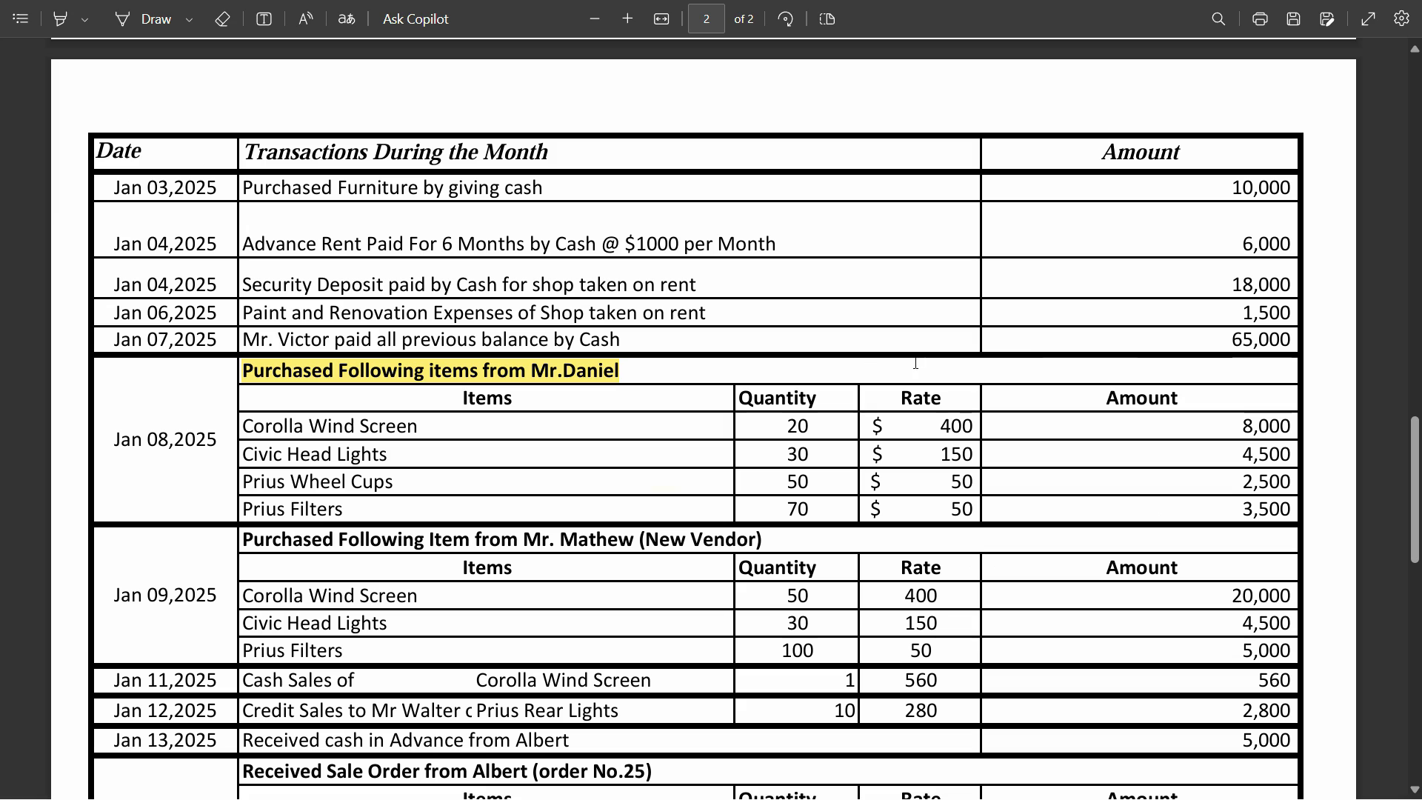
key(alt+Tab)
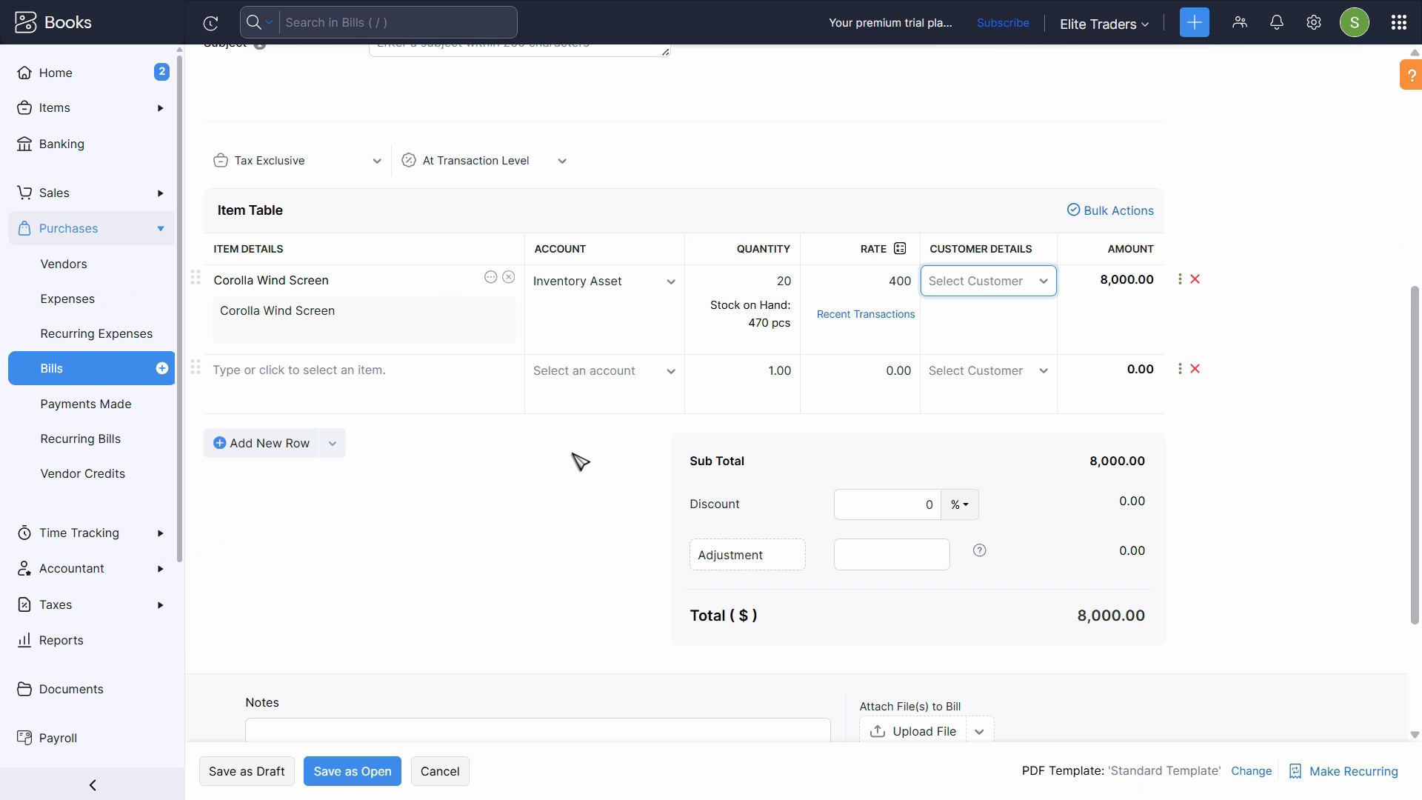
click(362, 368)
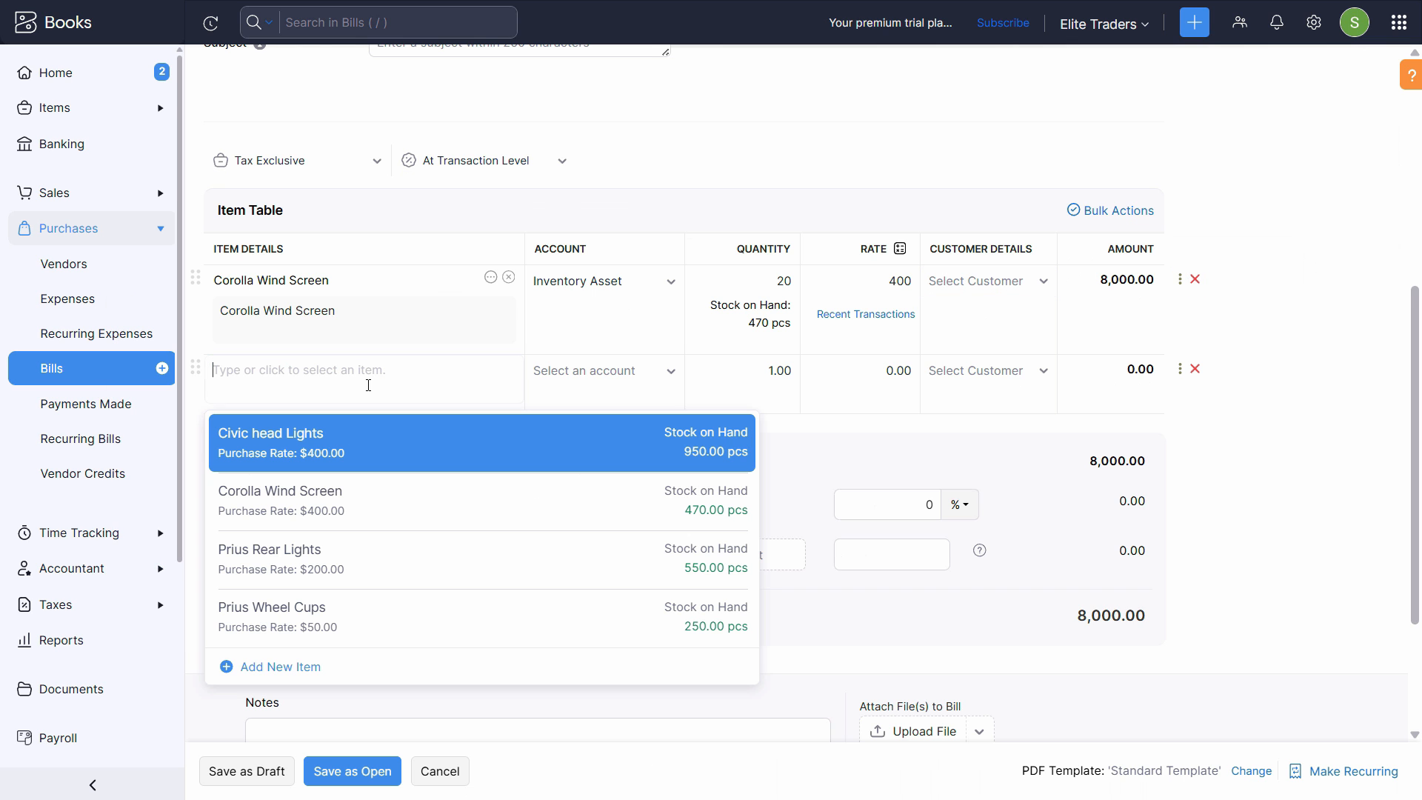
key(alt+Tab)
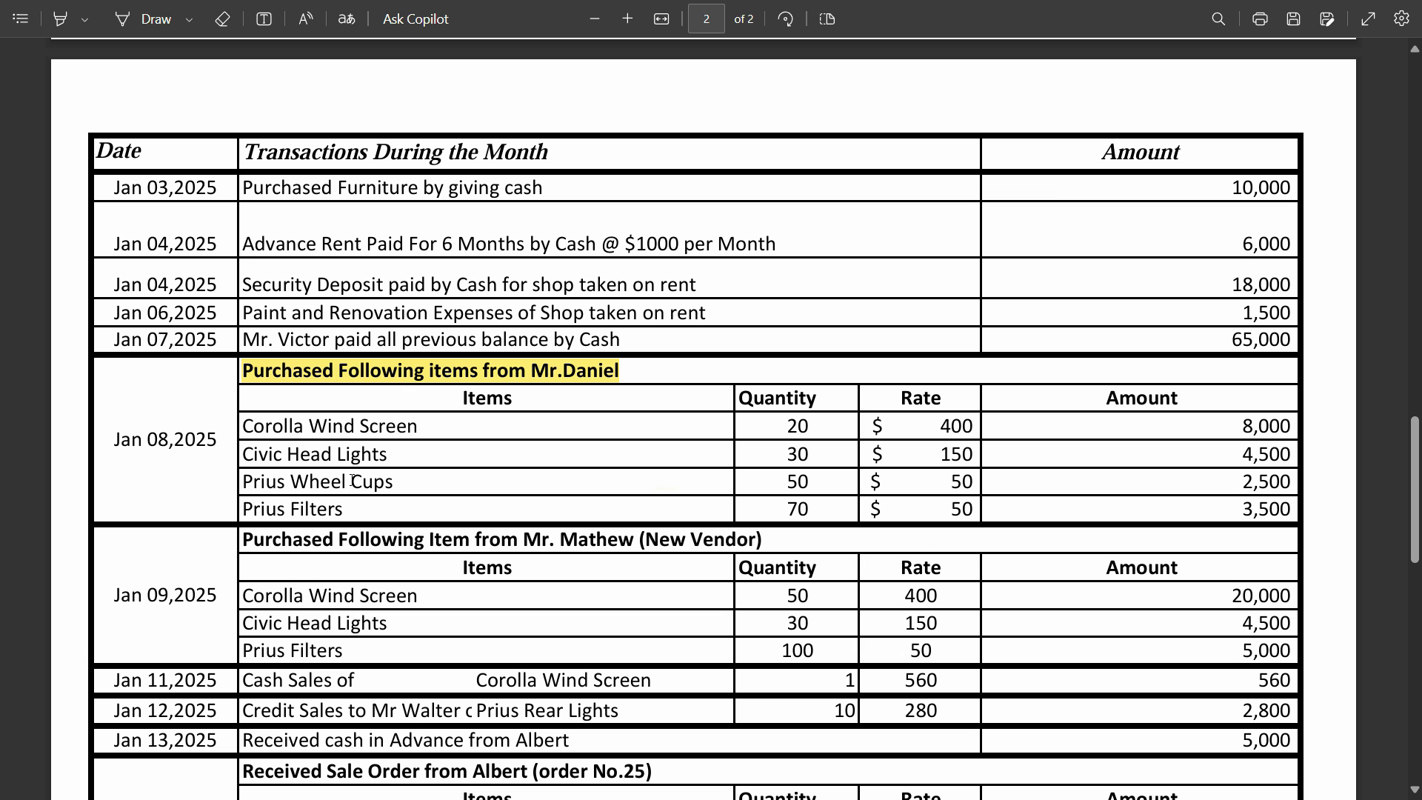
key(alt+Tab)
click(382, 608)
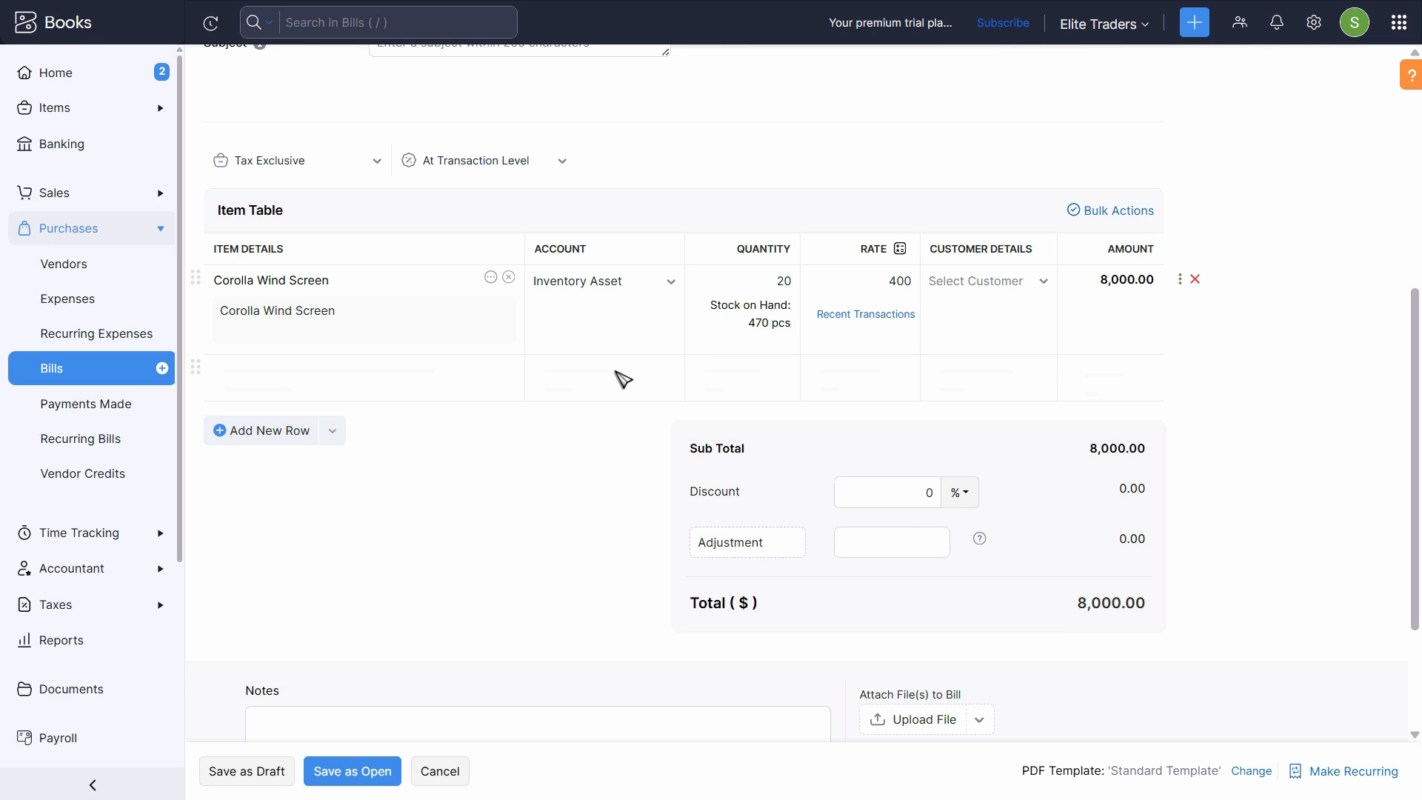
- Set the Civic head Lights line to a quantity of 30 and a rate of 150
key(alt+Tab)
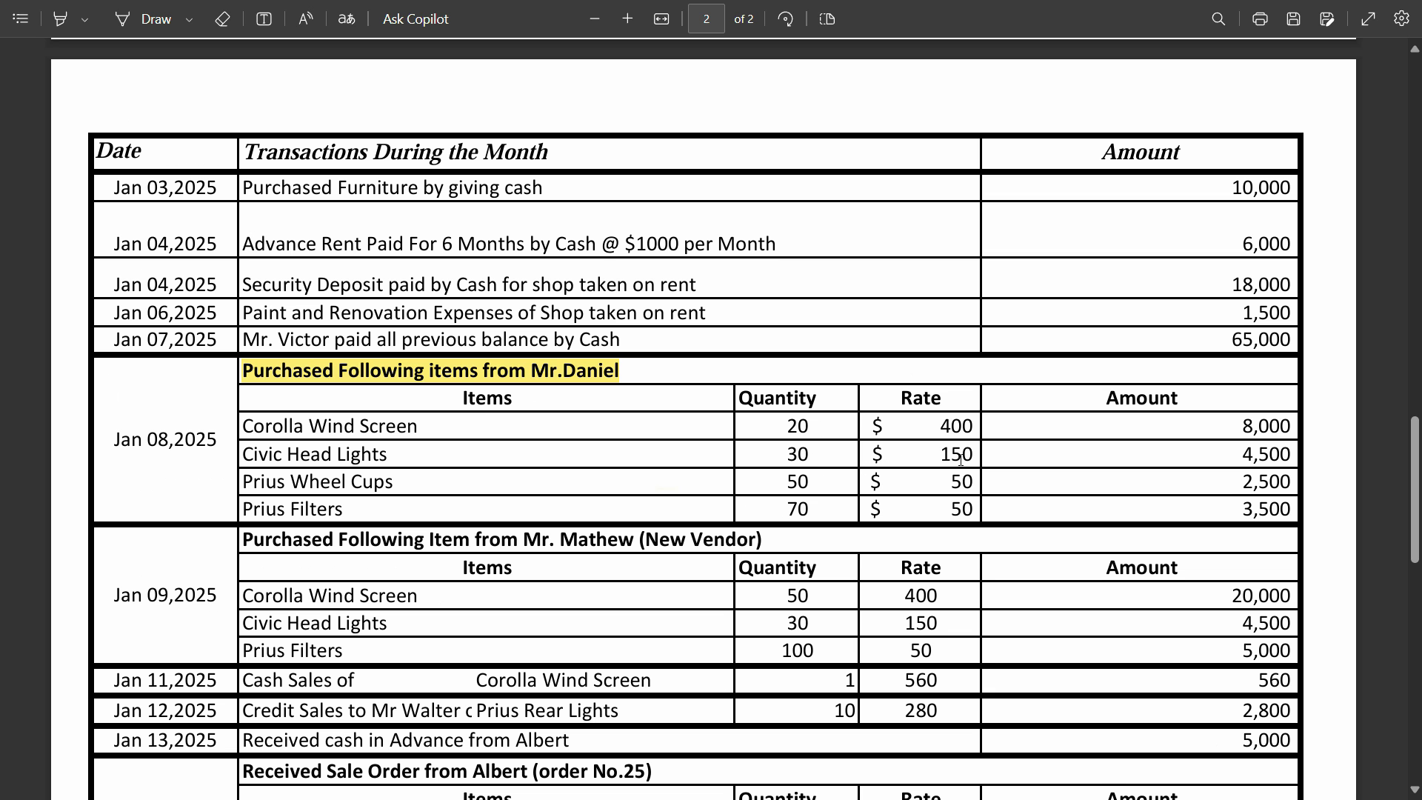
key(alt+Tab)
click(774, 370)
key(ctrl+a)
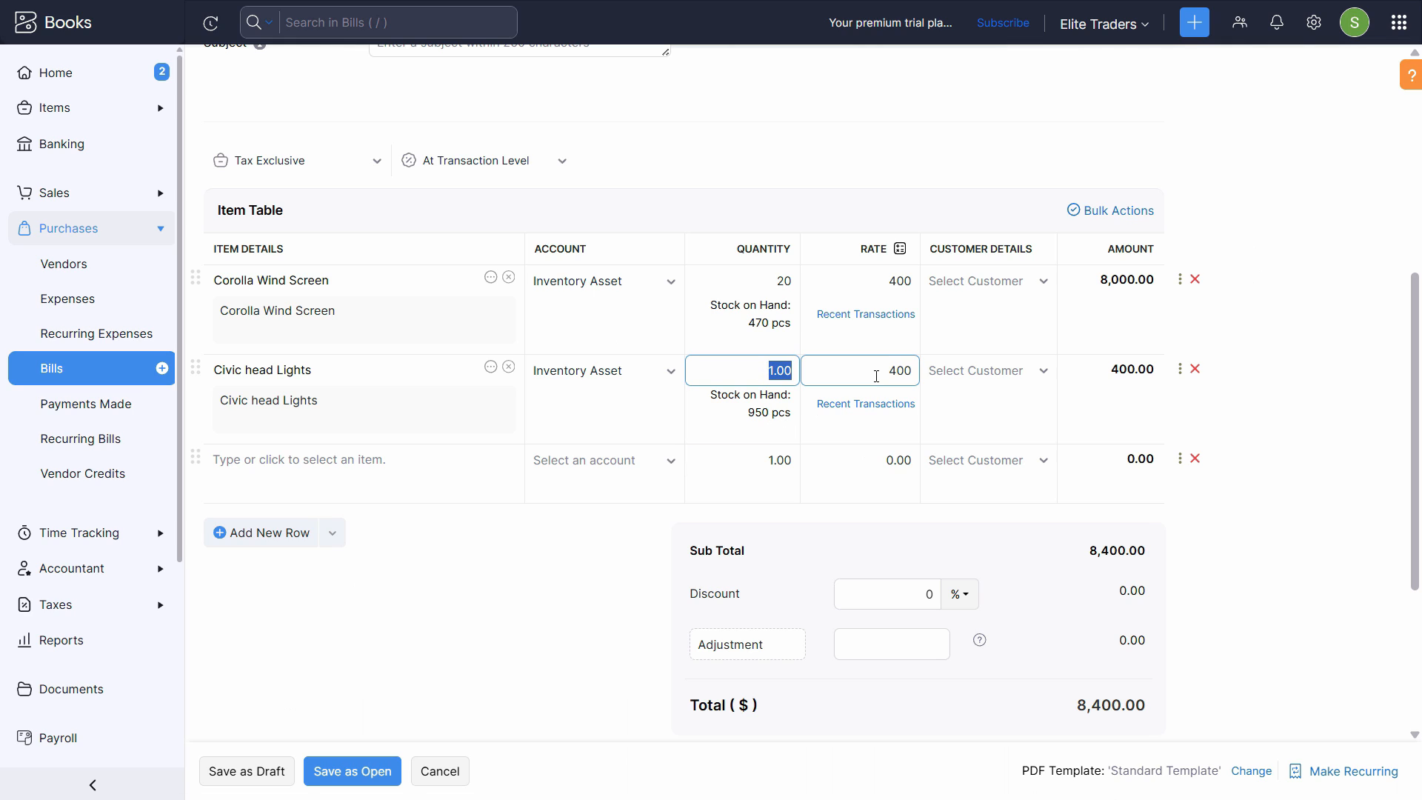
text(30)
key(Tab)
text(150)
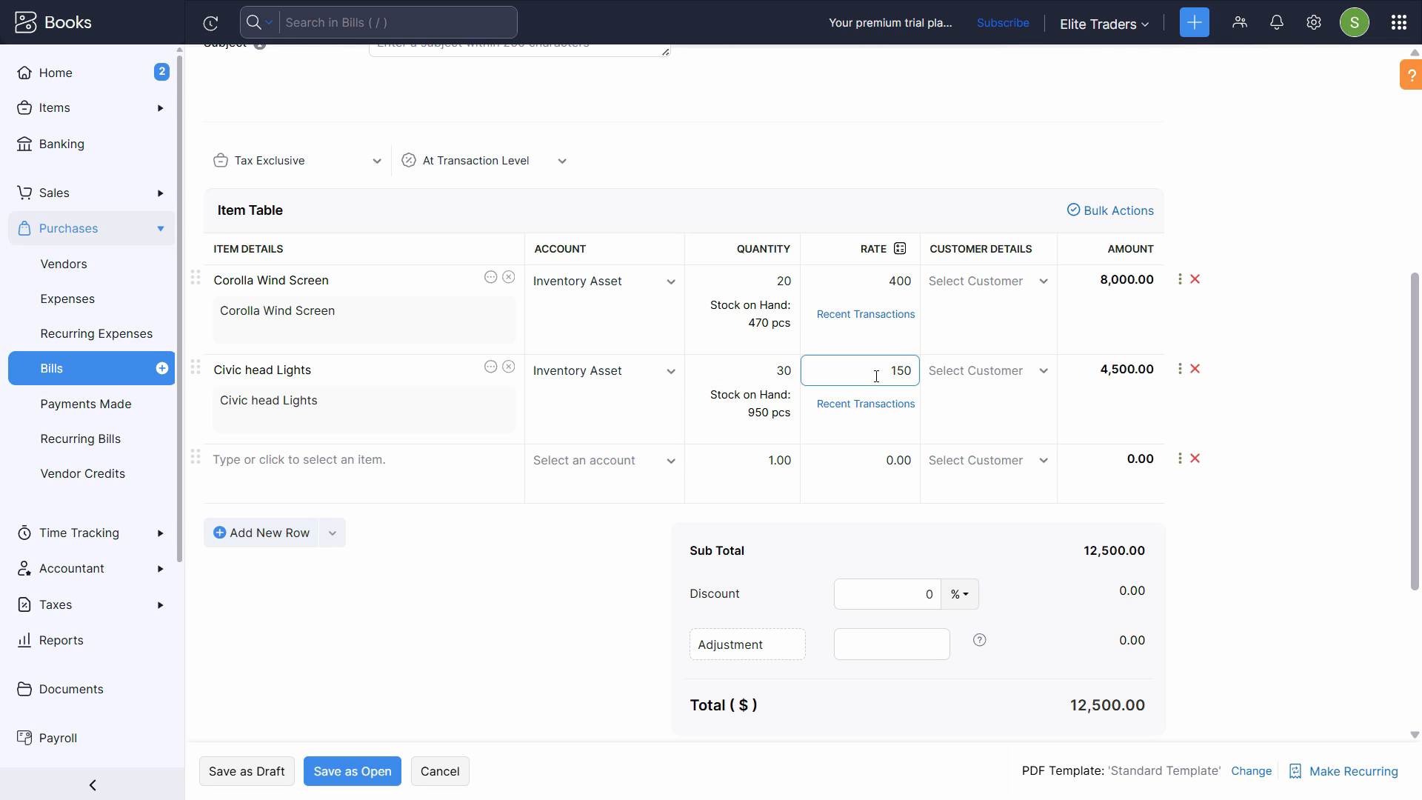
key(Tab)
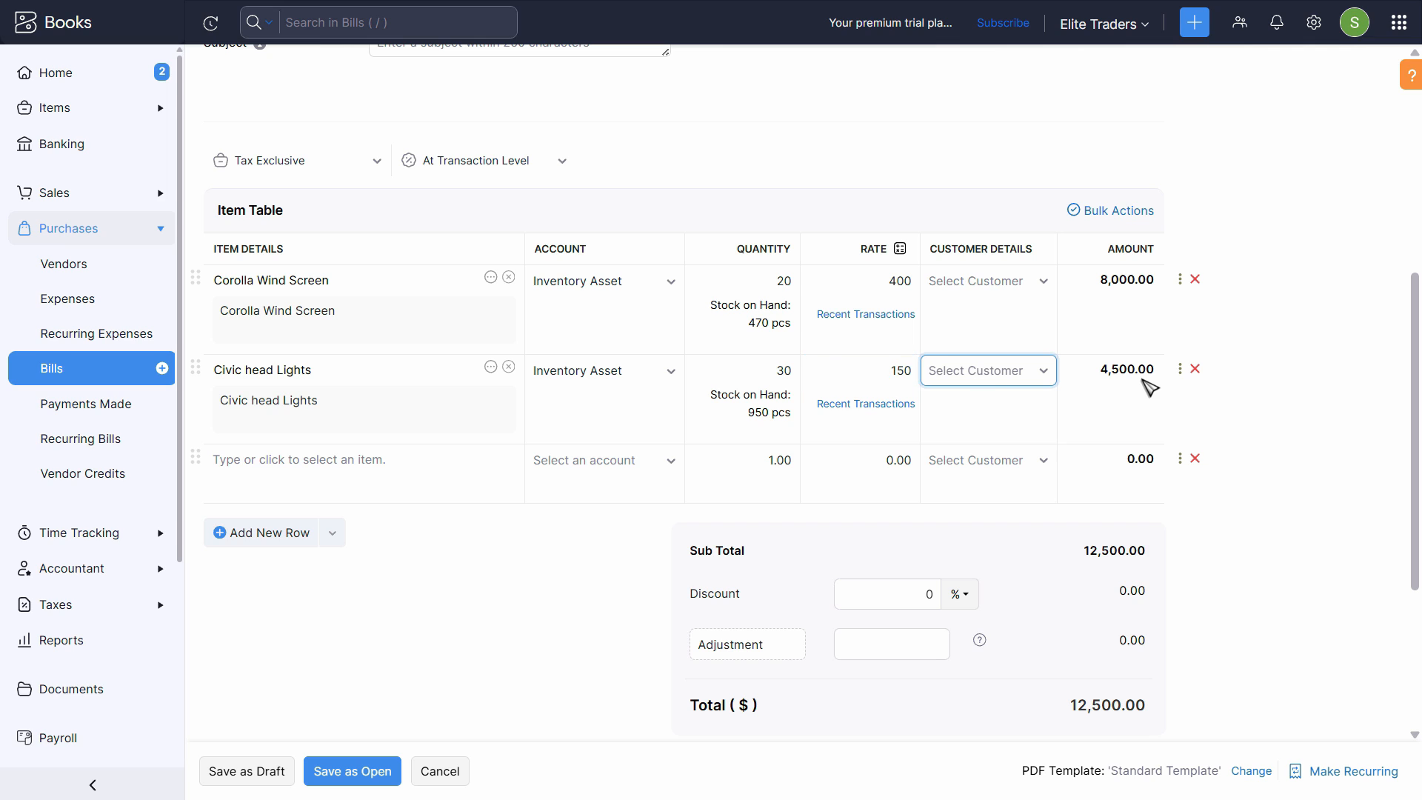
- Add Prius Wheel Cups as the bill's third item with a quantity of 50
key(Tab)
key(Tab)
key(Tab)
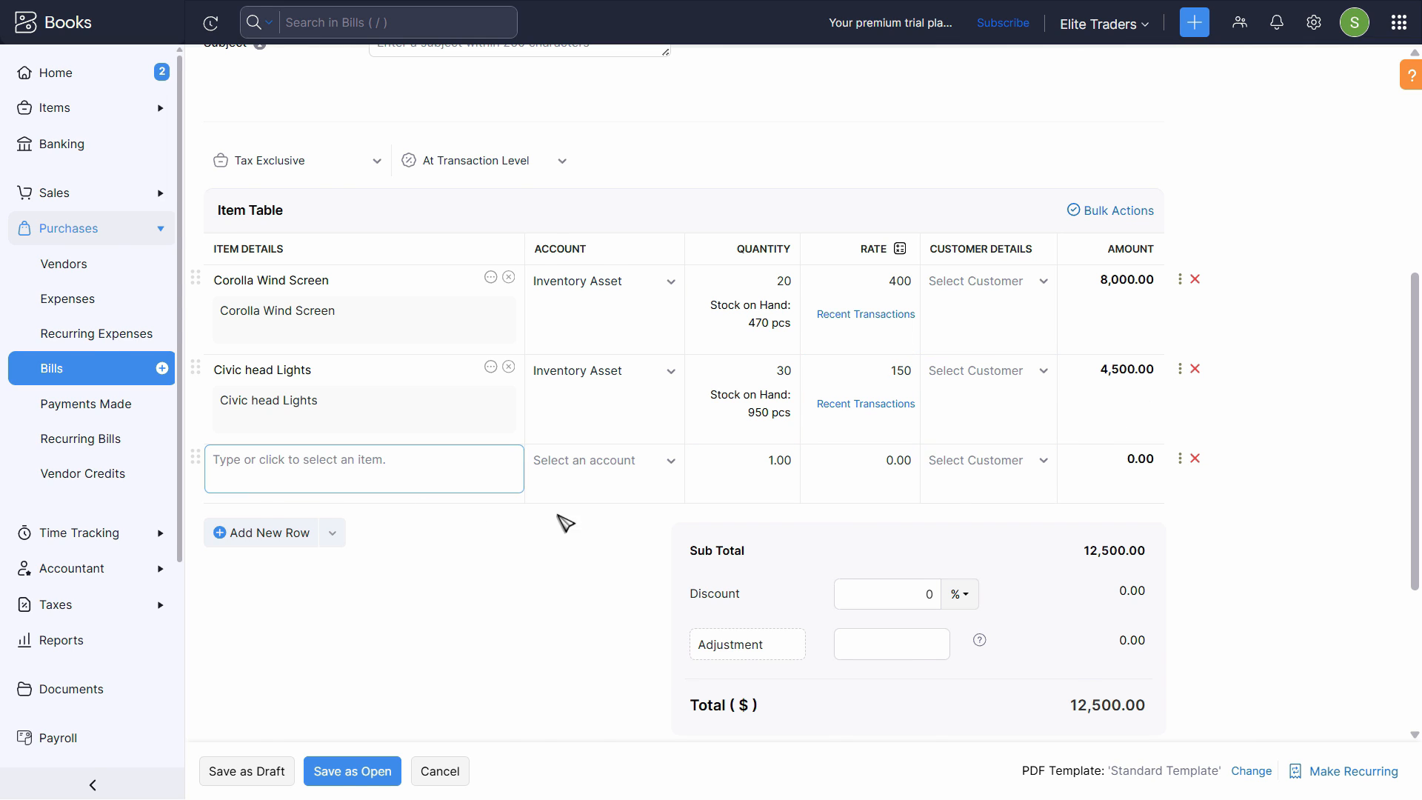
key(alt+Tab)
scroll(454, 499, down, 1)
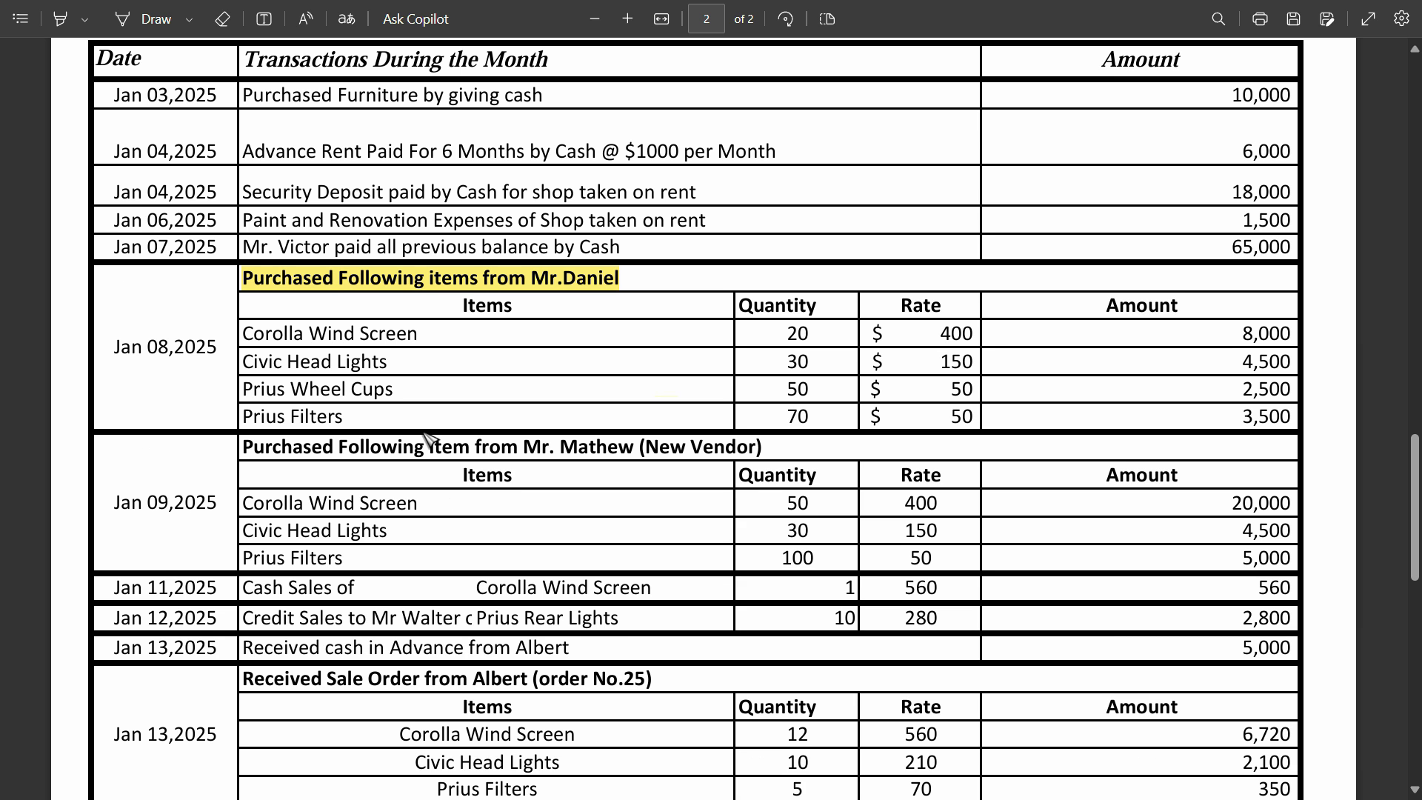
key(alt+Tab)
click(324, 465)
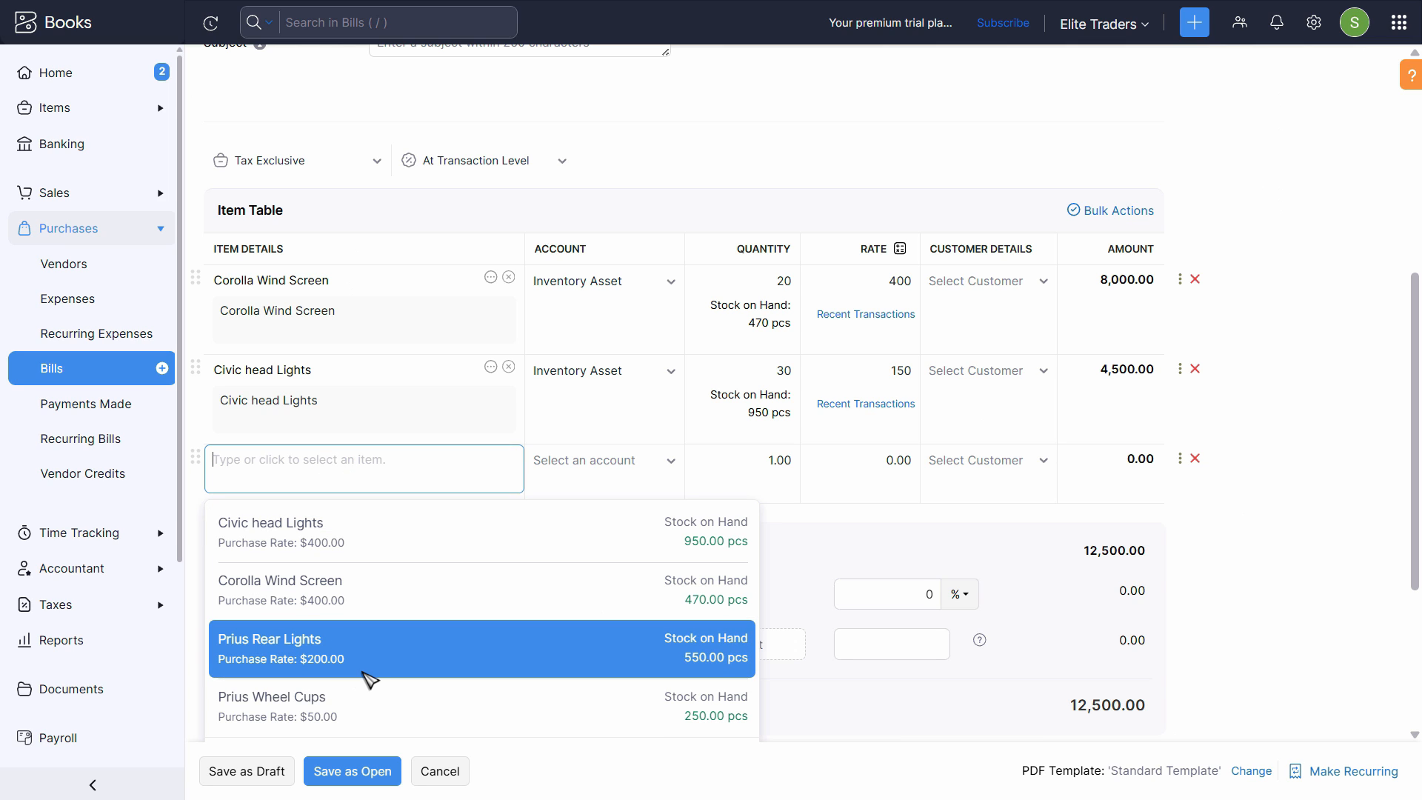
key(Escape)
key(alt+Tab)
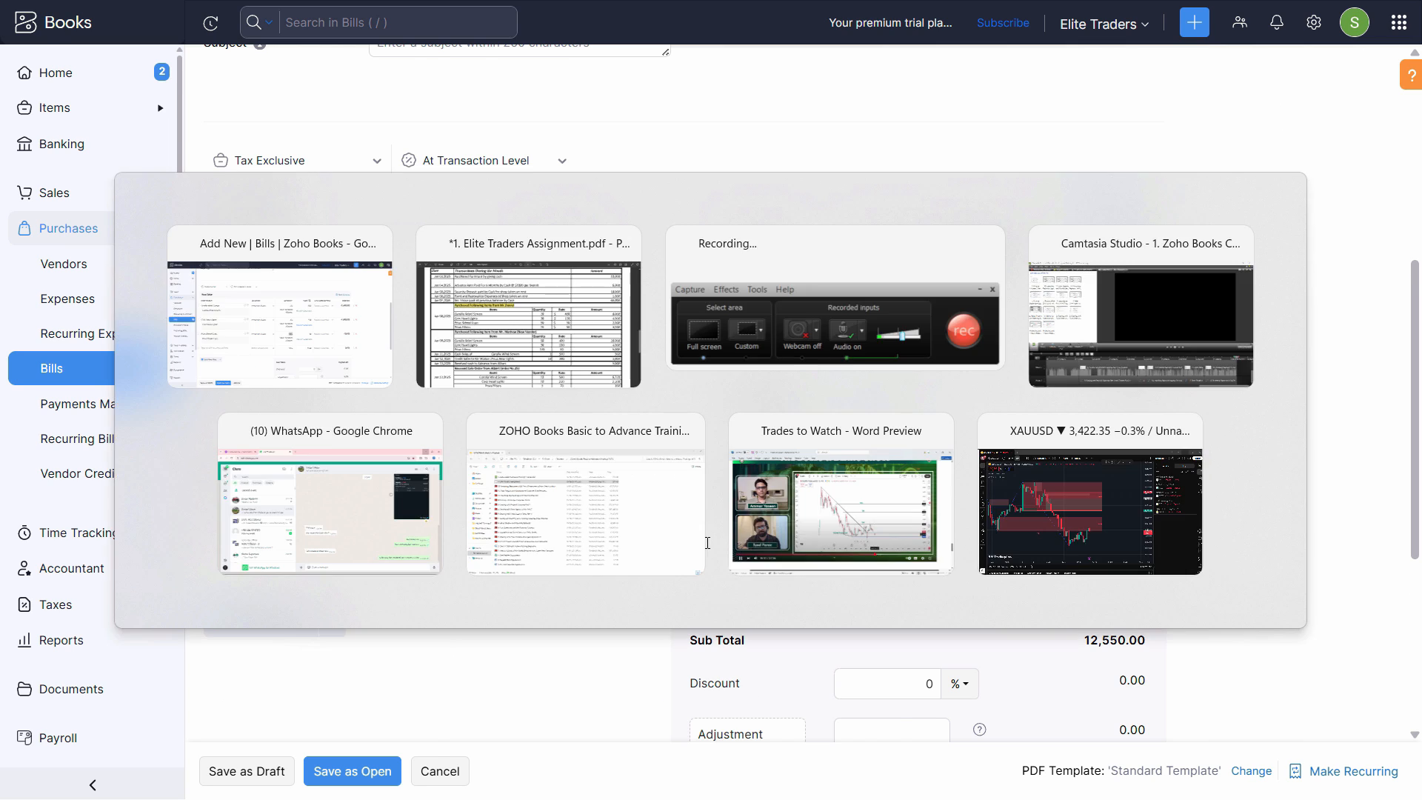
key(alt+Tab)
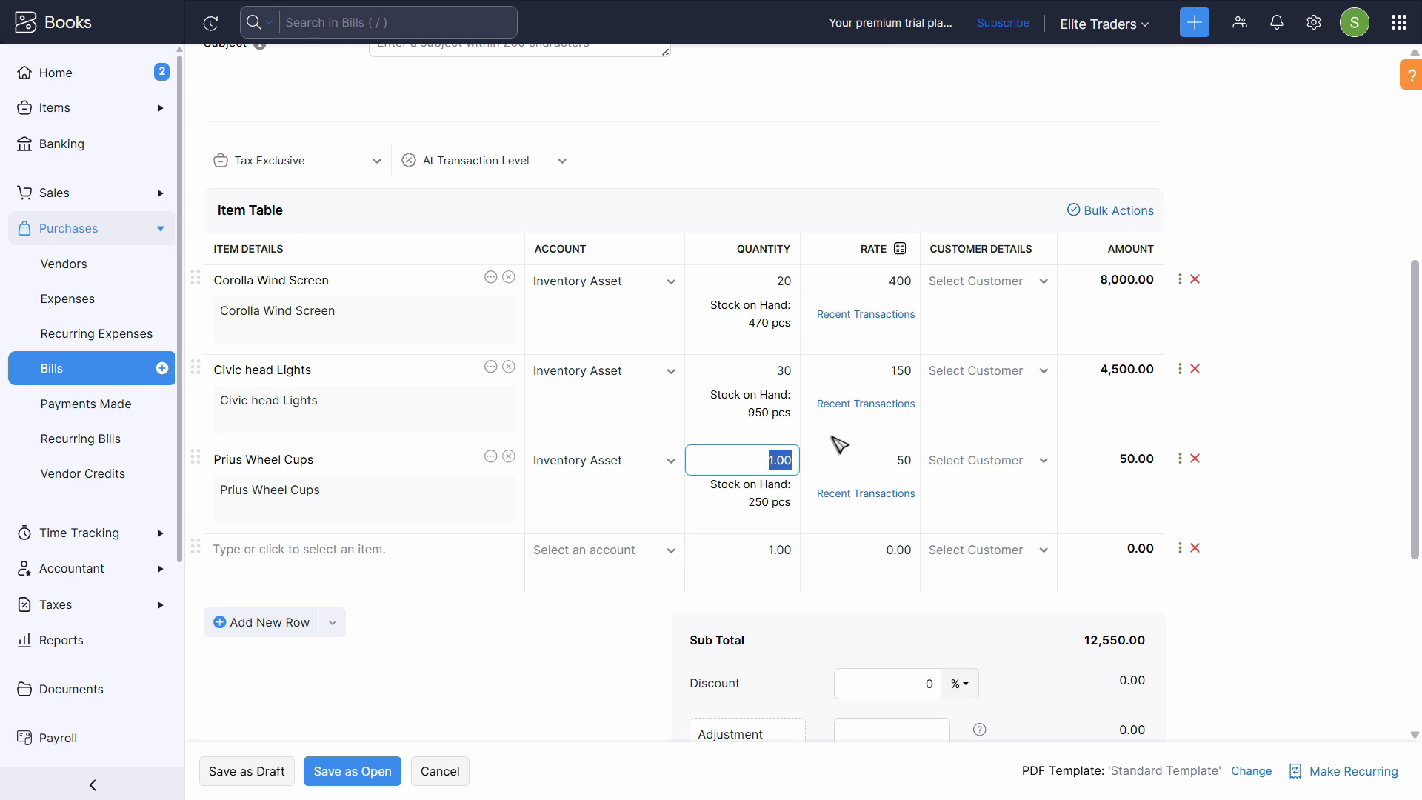
text(50)
key(Tab)
- Check the Jan 08, 2025 purchase list in the assignment PDF and start creating a new item from the bill's fourth row
key(alt+Tab)
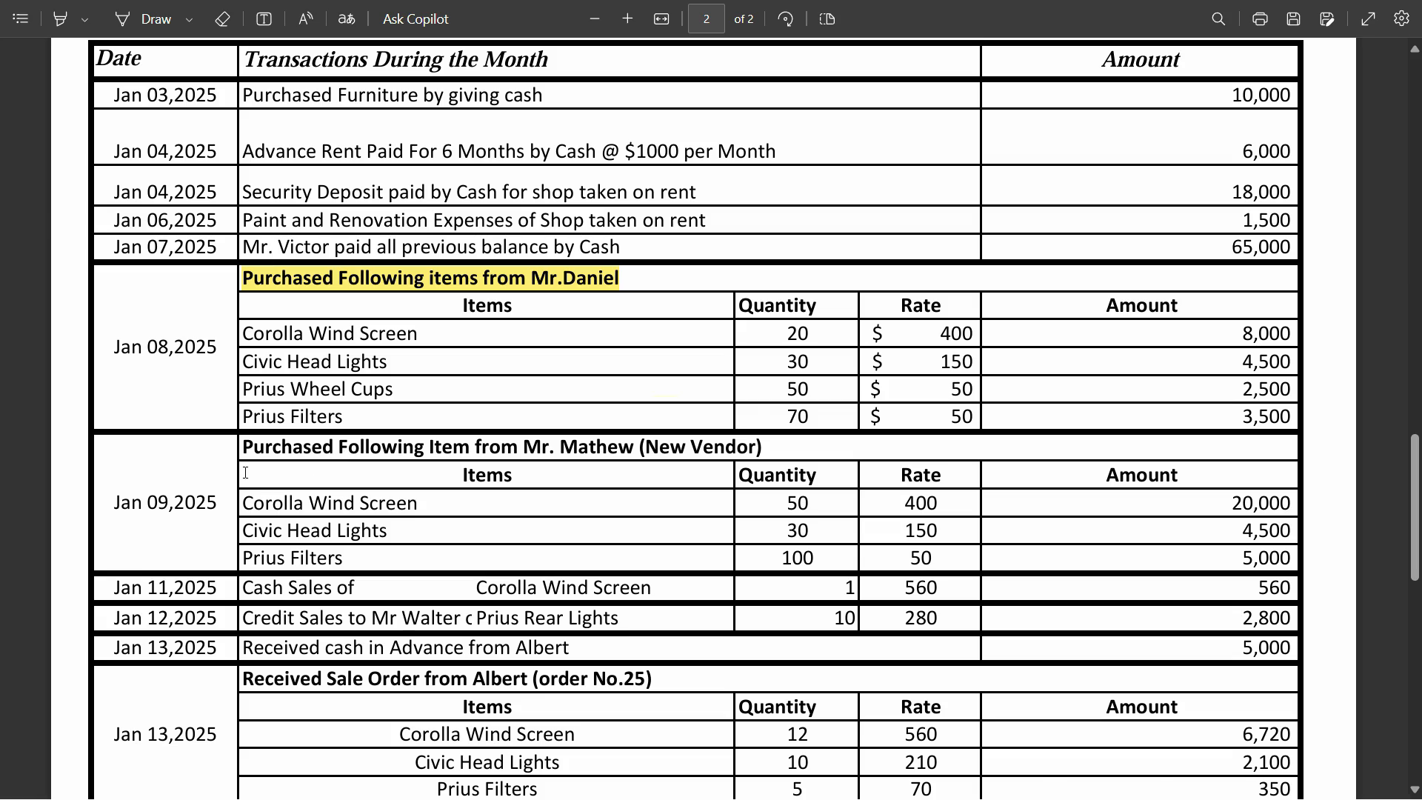
key(alt+Tab)
click(278, 570)
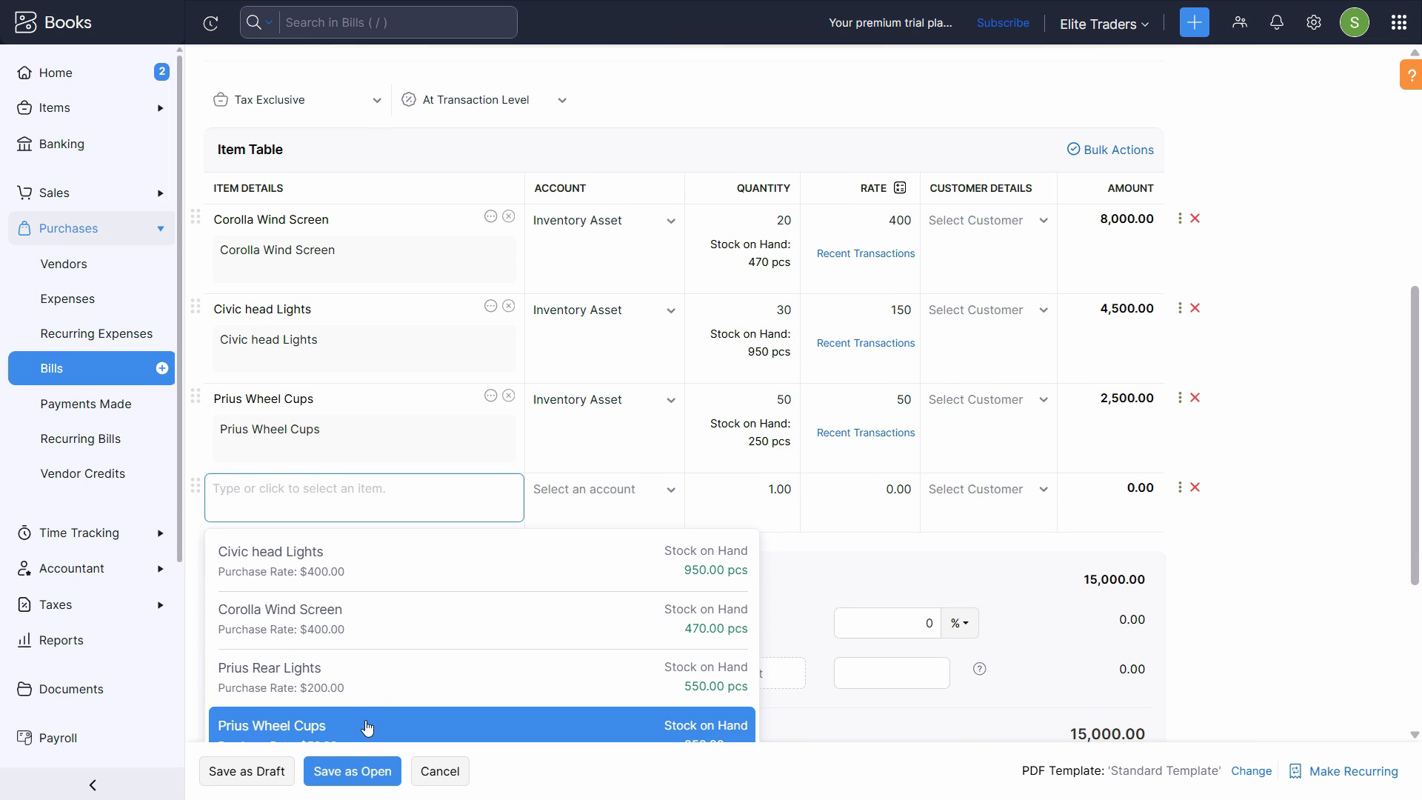
key(alt+Tab)
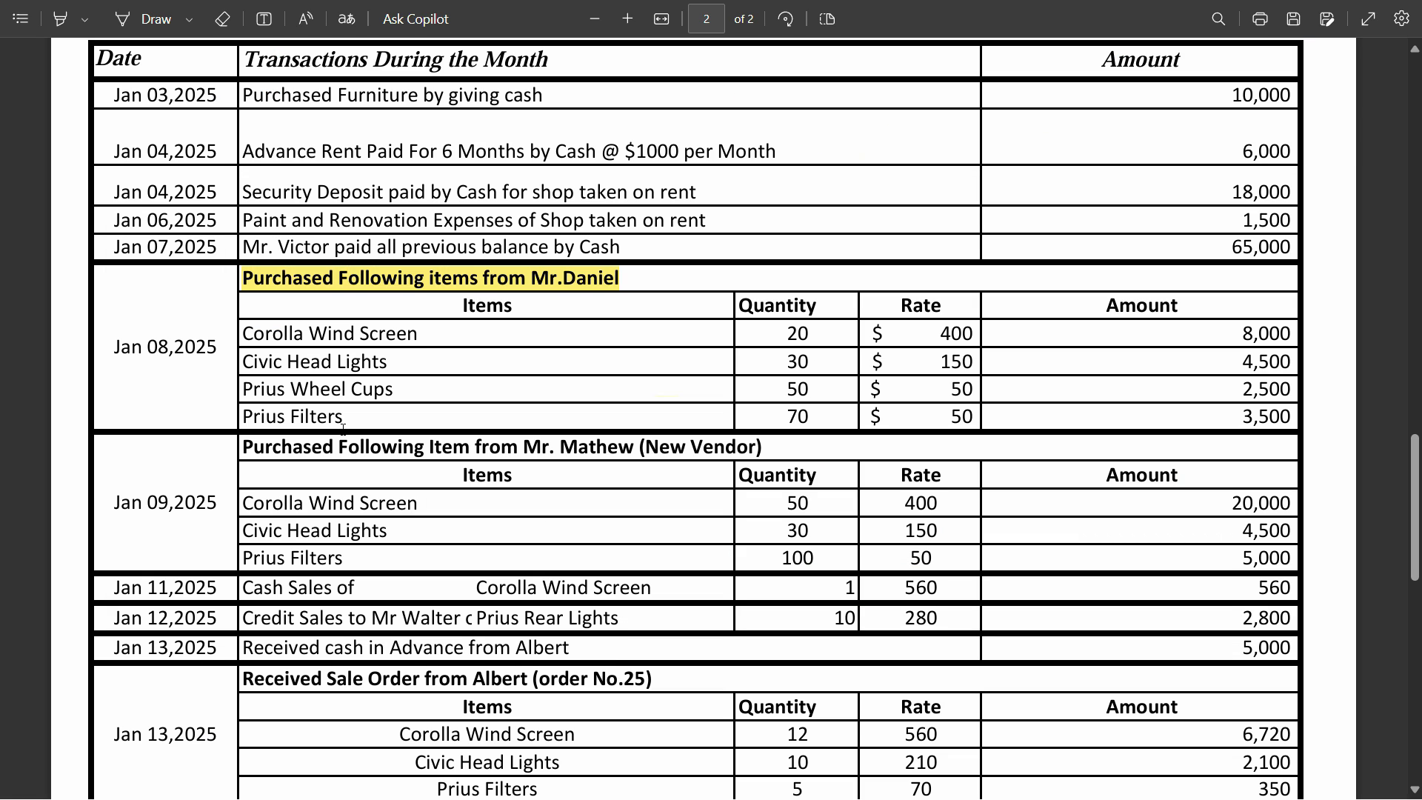
key(alt+Tab)
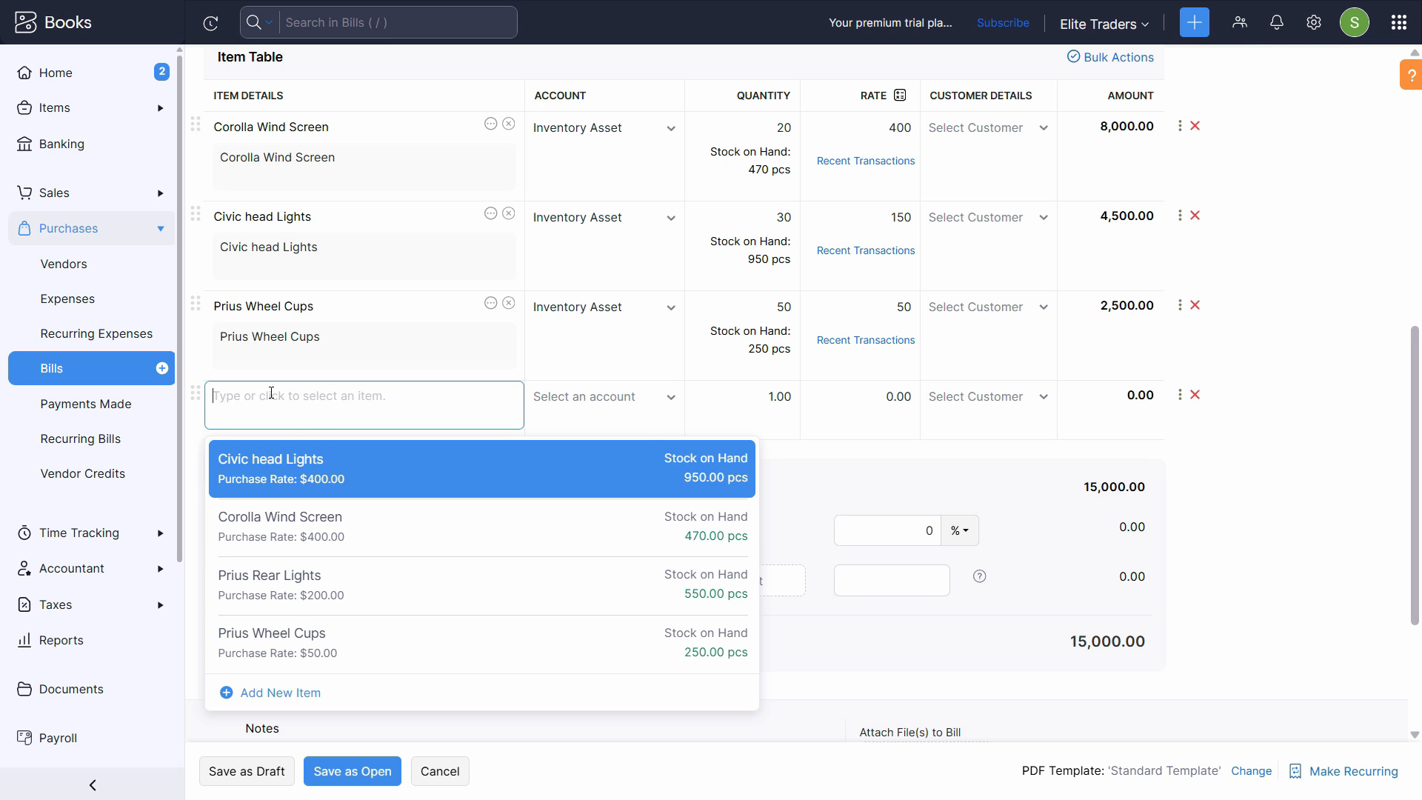
click(271, 693)
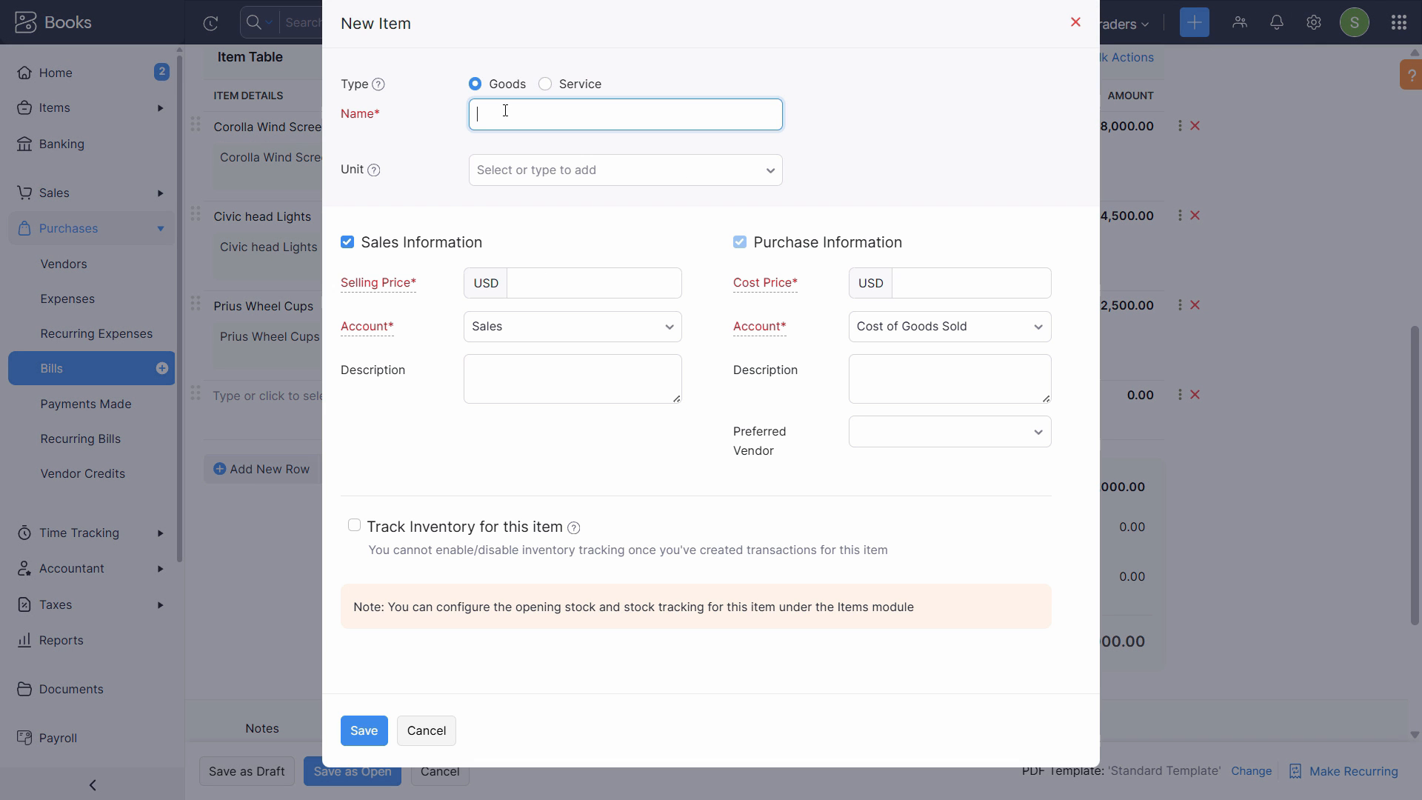
- Name the new item Prius Filters, copied from the assignment PDF, and set its unit to pcs
key(alt+Tab)
drag(243, 416, 344, 406)
key(ctrl+c)
key(alt+Tab)
click(556, 111)
key(ctrl+v)
click(526, 171)
scroll(542, 400, down, 5)
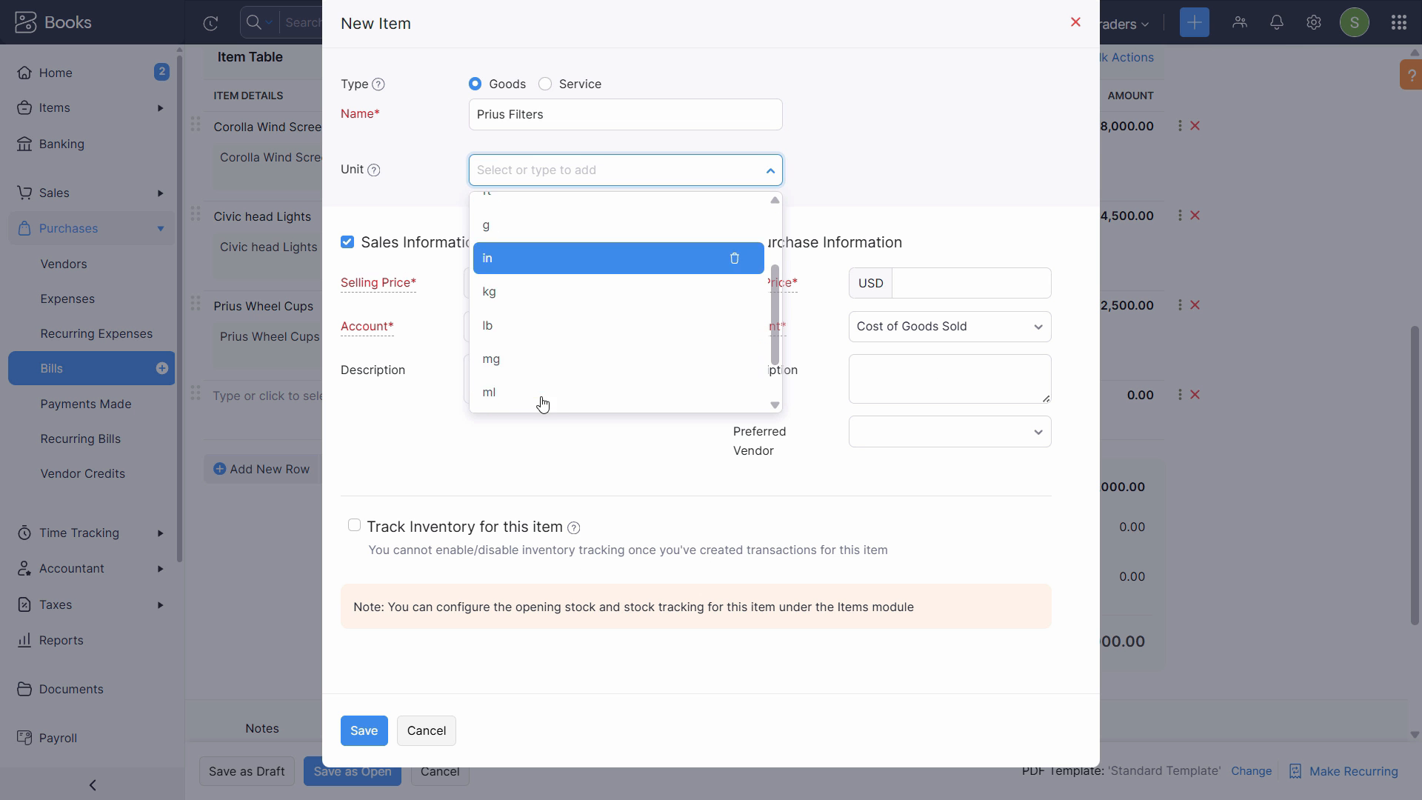
click(534, 393)
- Check the PDF and give the new item a selling price of 100 USD and a cost price of 70 USD
click(563, 287)
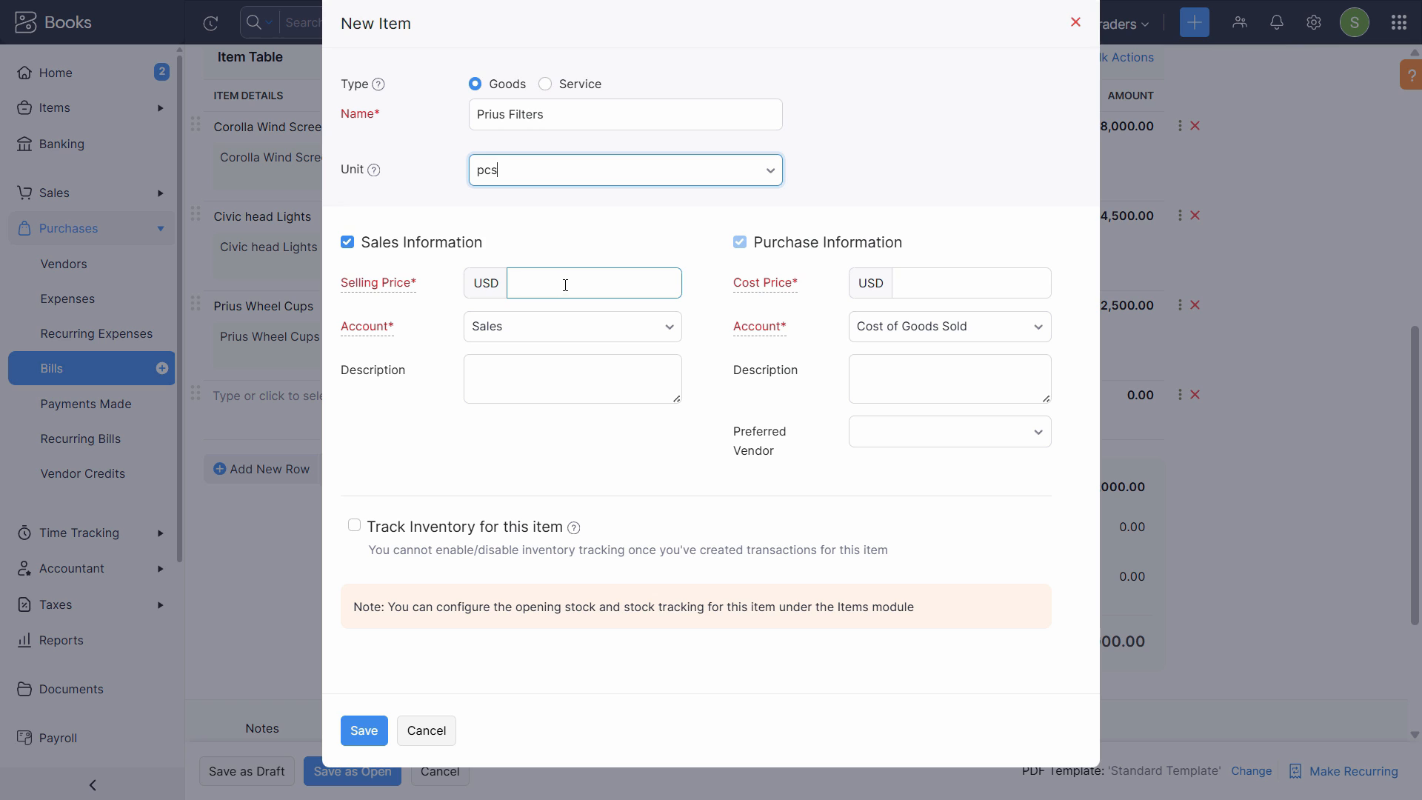
key(alt+Tab)
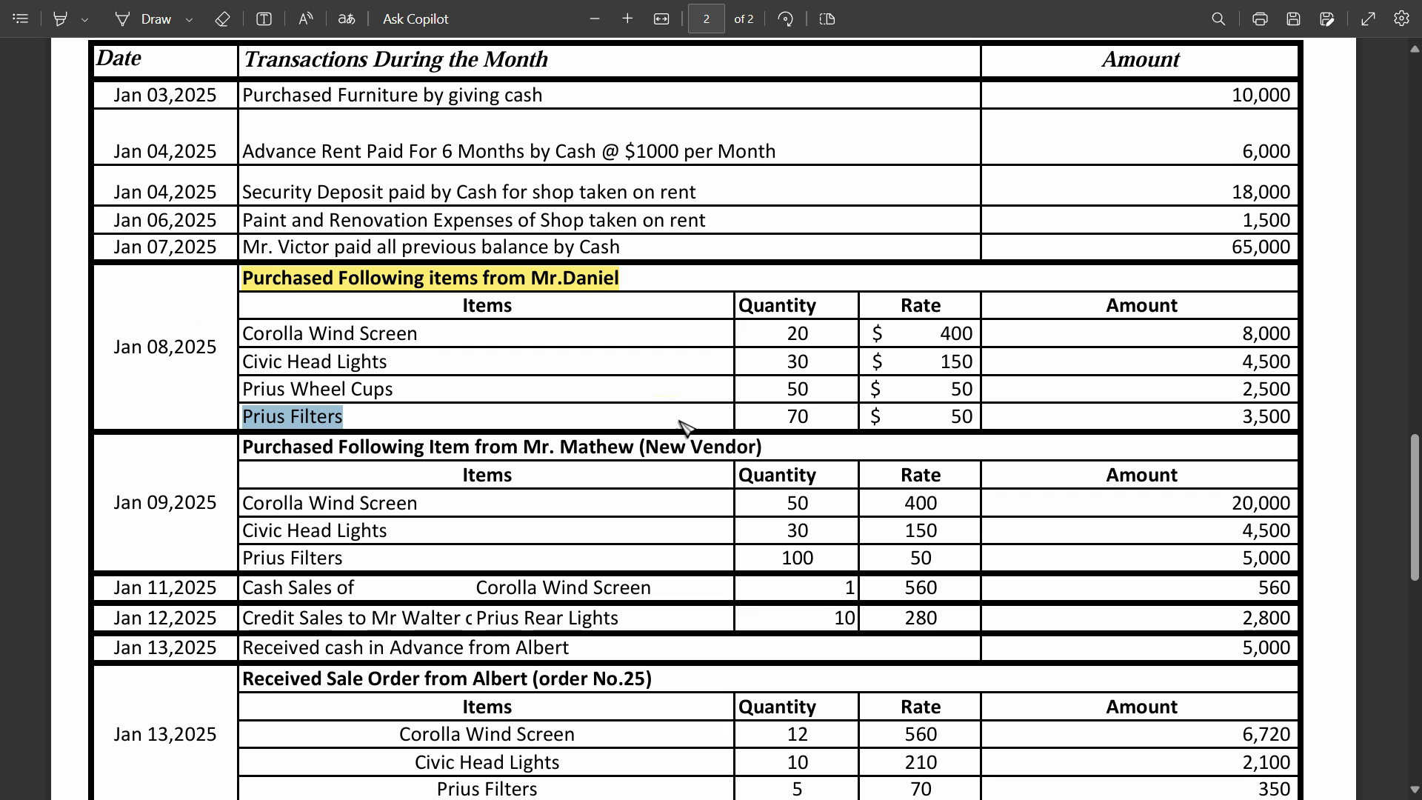
key(alt+Tab)
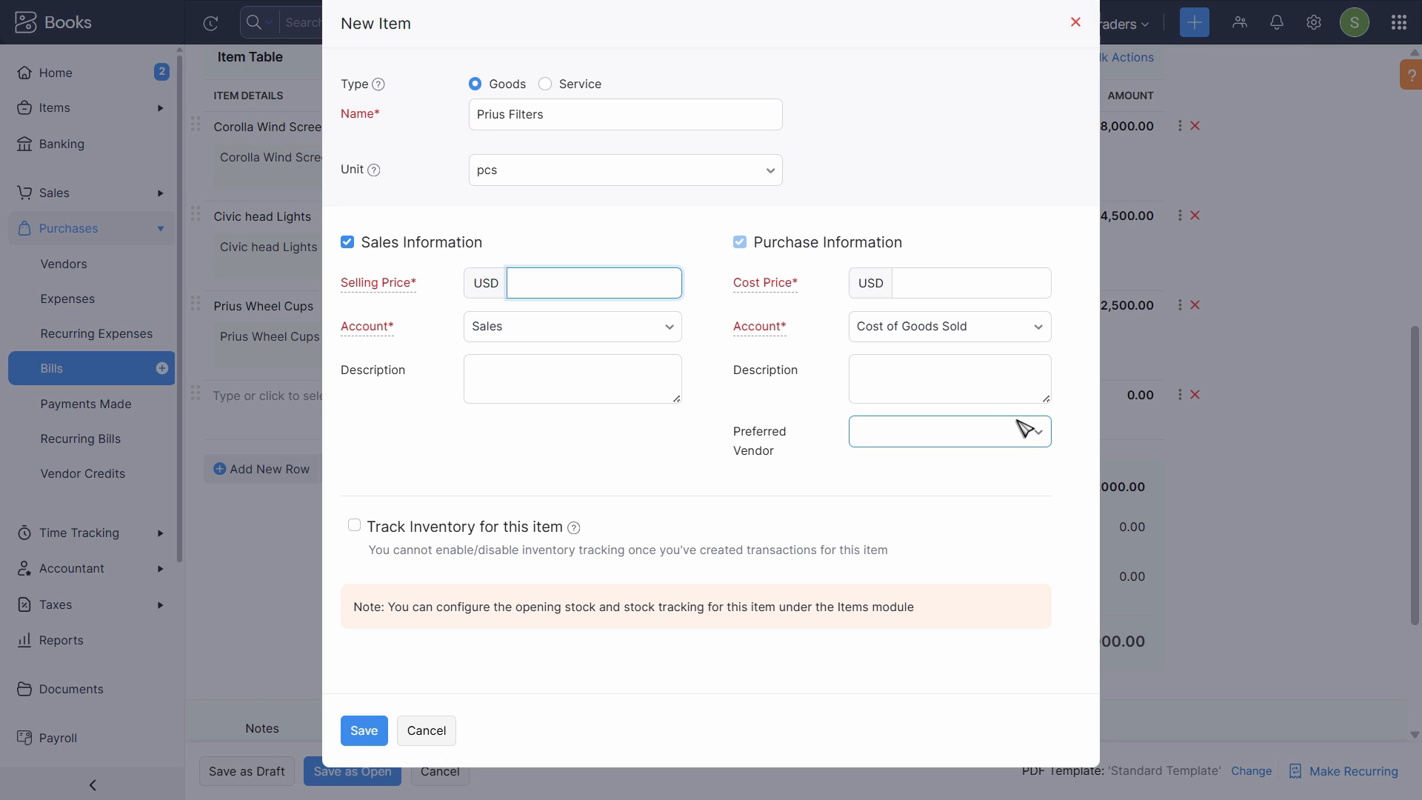
text(100)
key(Tab)
click(918, 286)
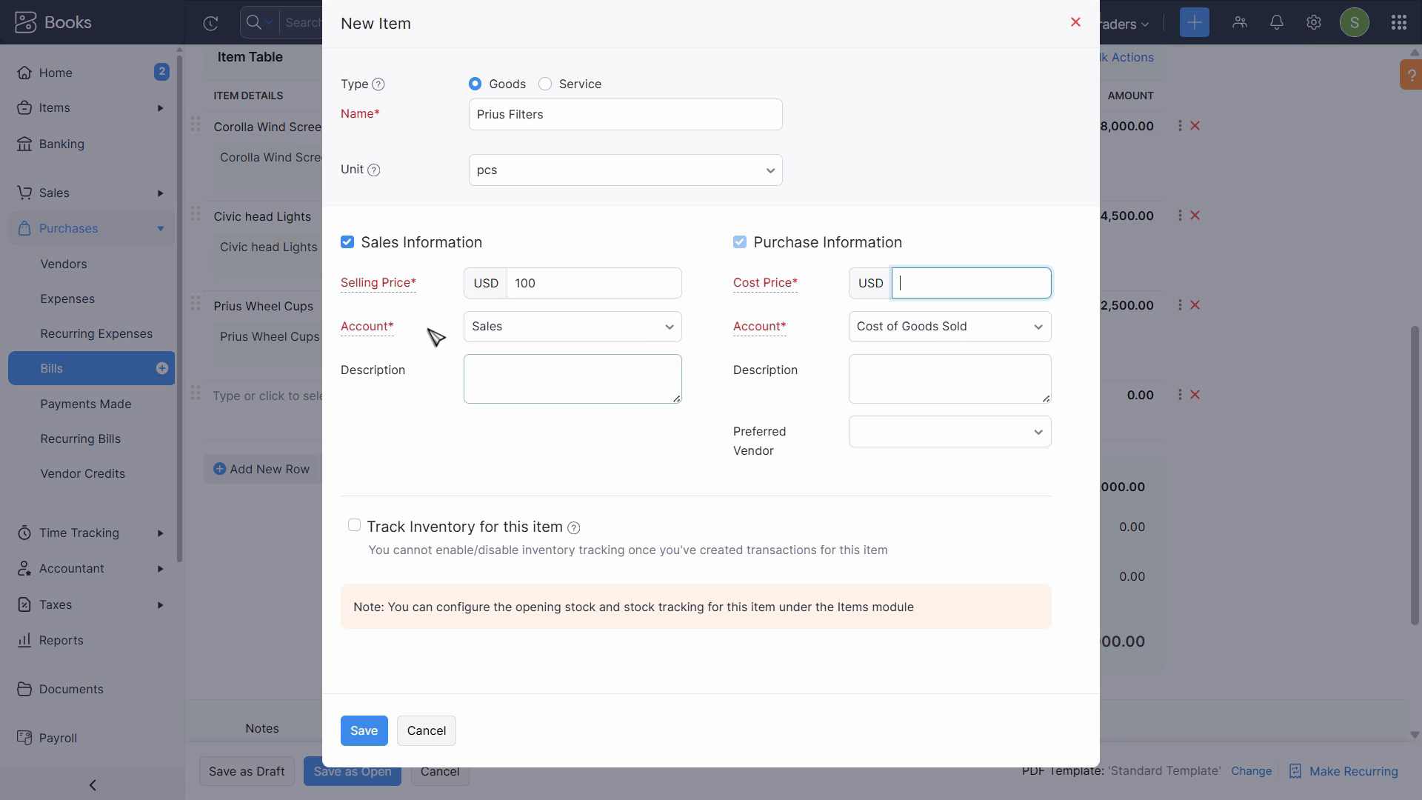
key(alt+Tab)
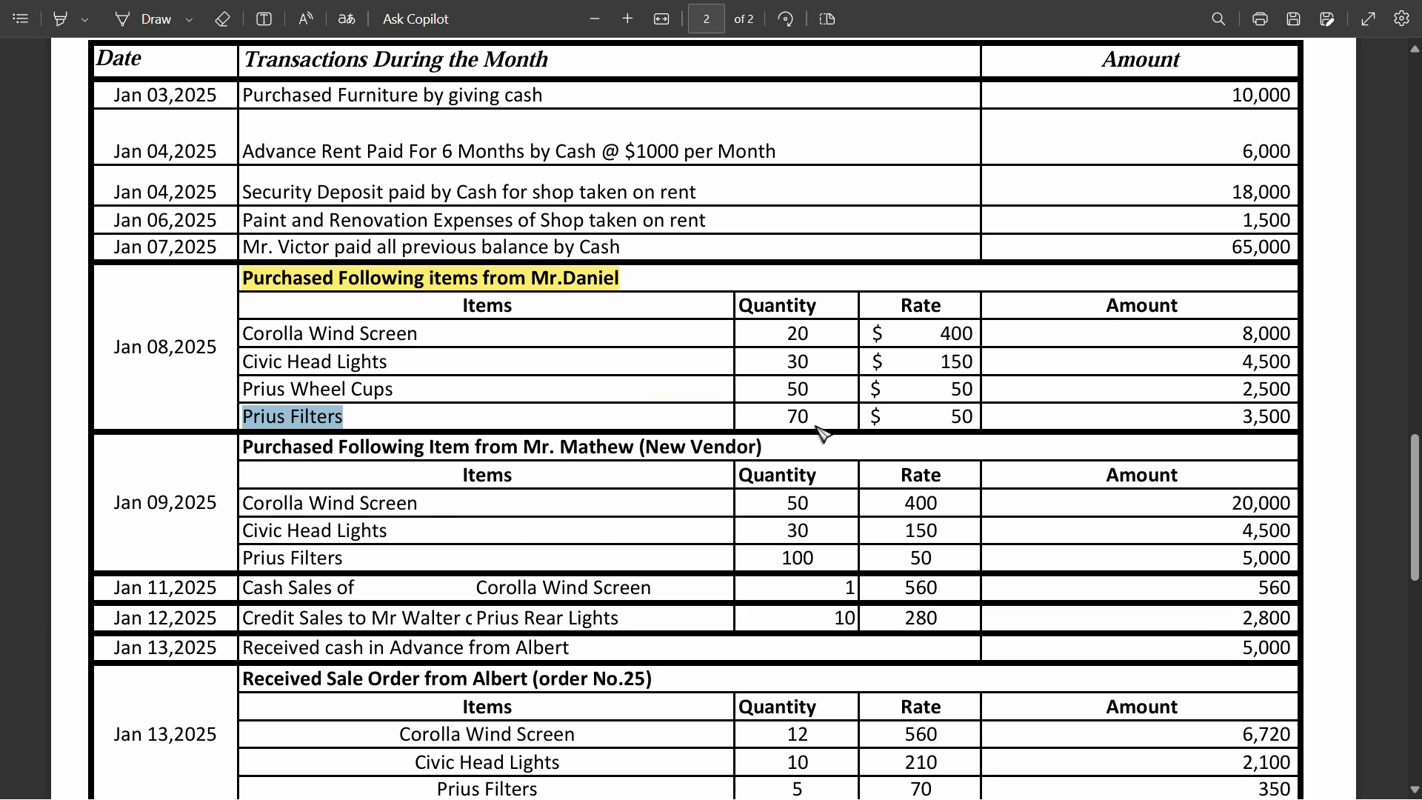
key(alt+Tab)
key(Tab)
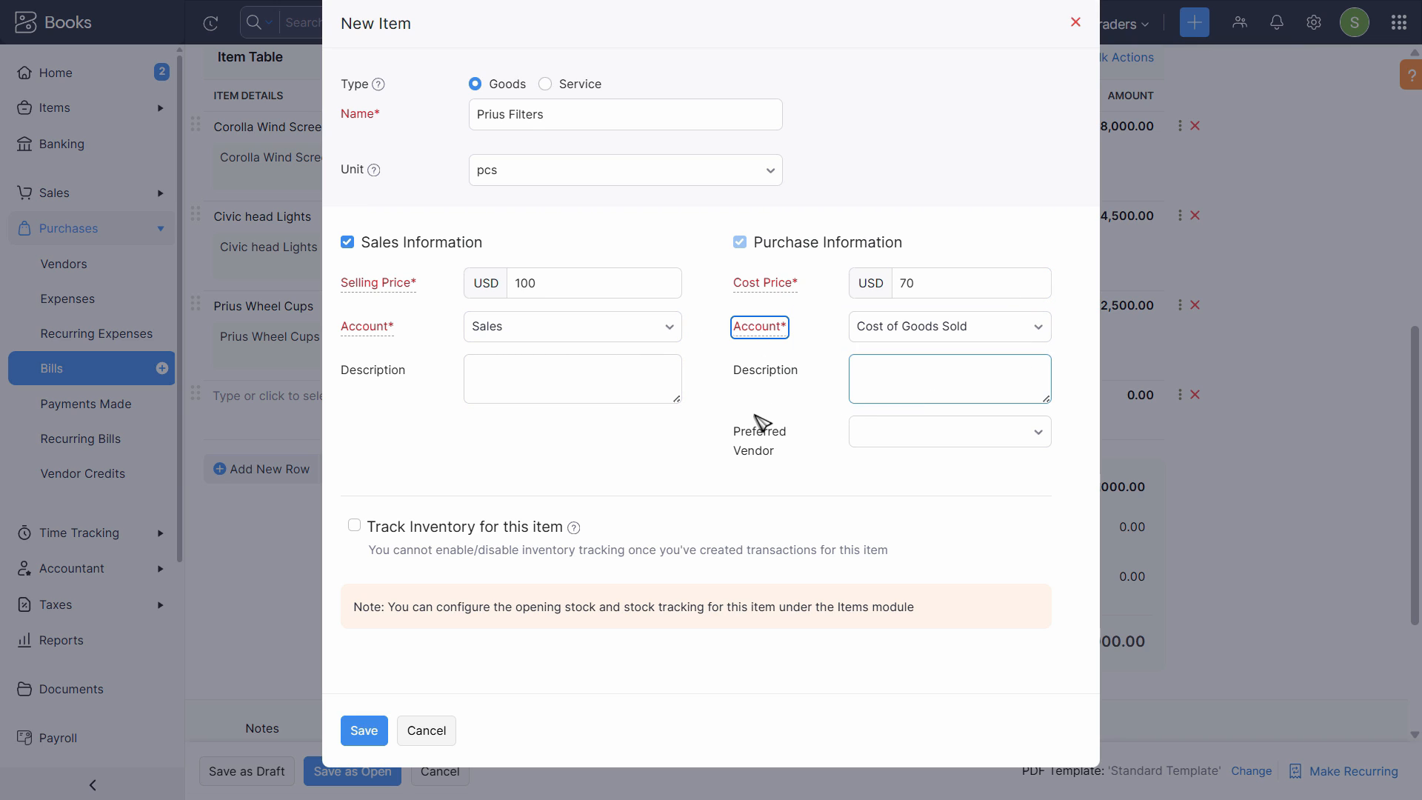
- Copy the item name Prius Filters into both the sales and the purchase description
click(567, 378)
triple_click(565, 121)
key(ctrl+c)
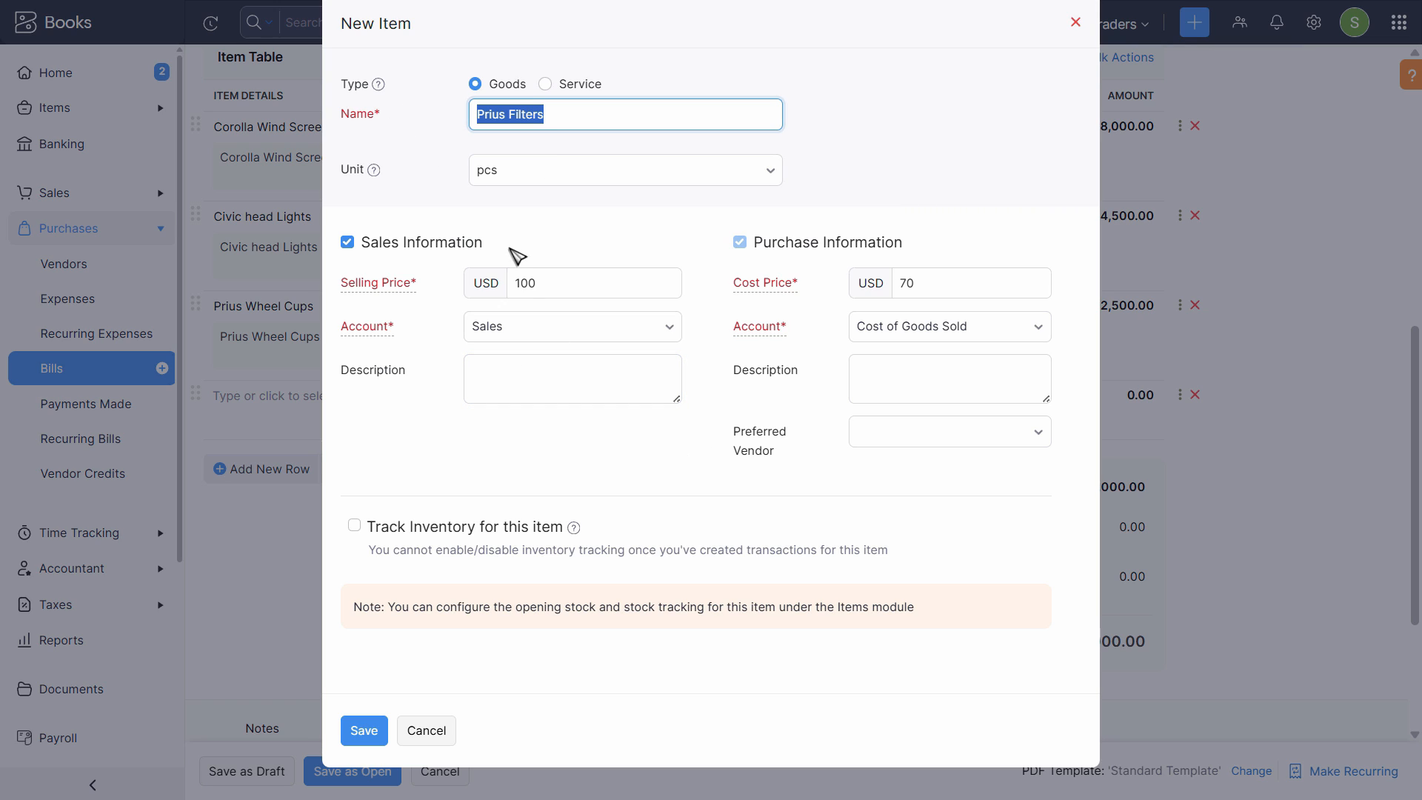
click(540, 385)
key(ctrl+v)
key(Tab)
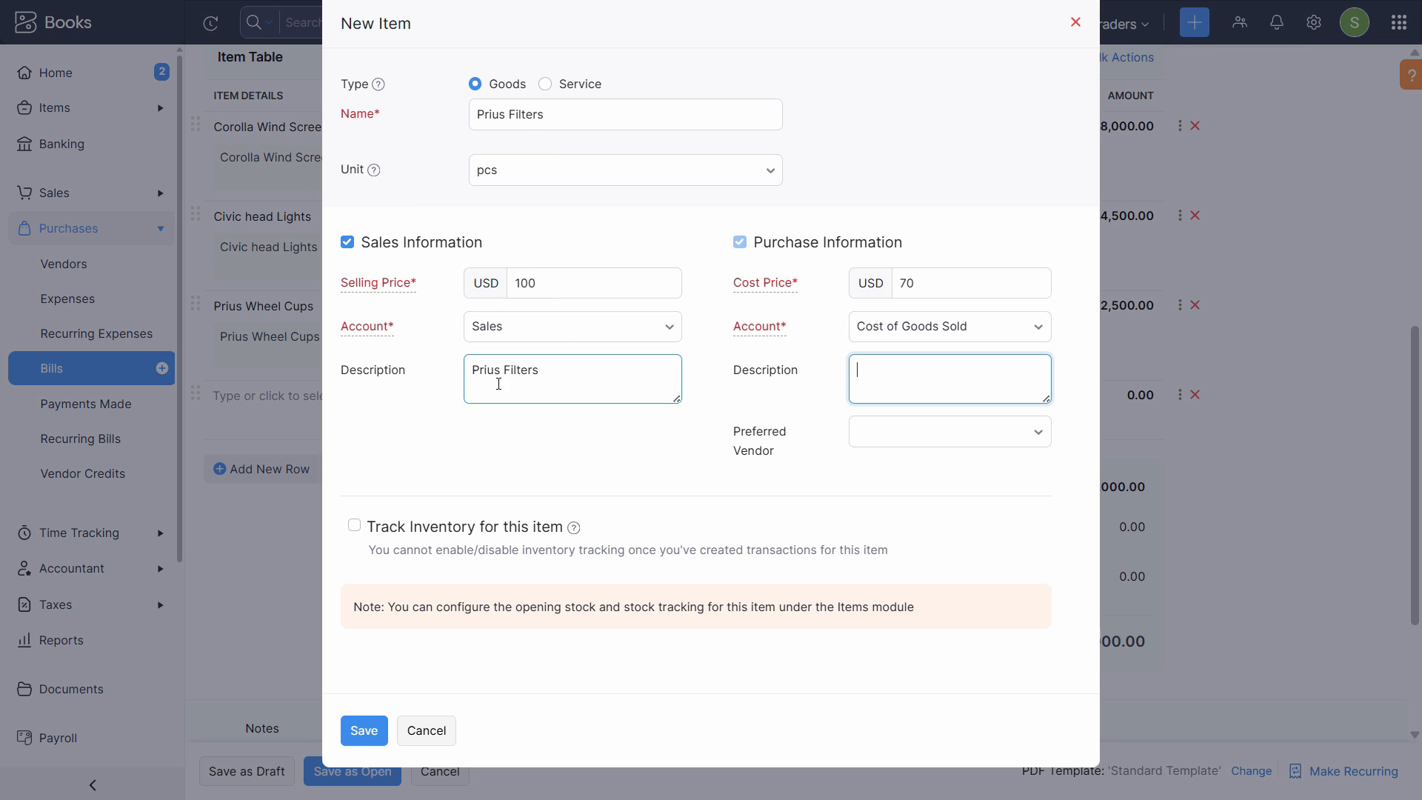
key(ctrl+v)
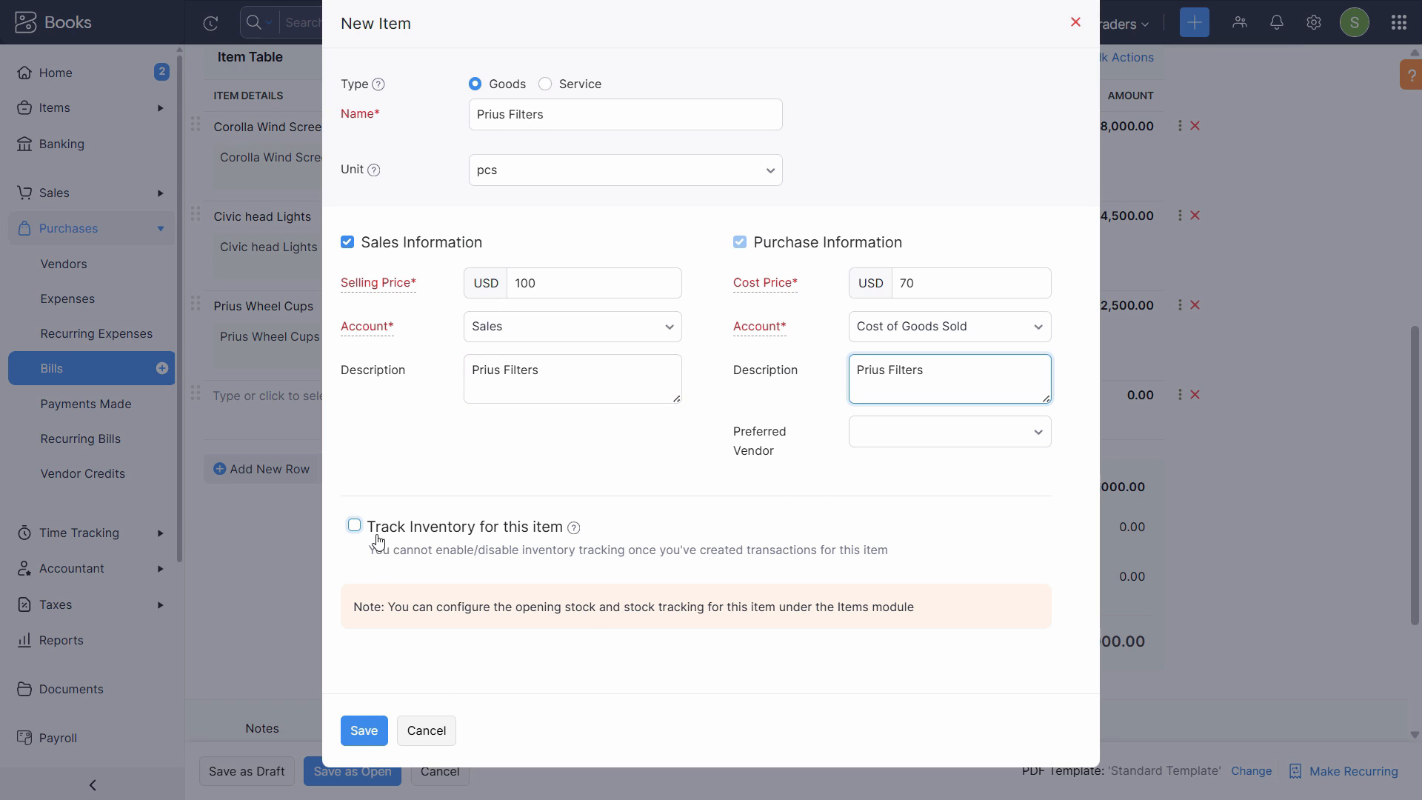
- Enable inventory tracking with the Inventory Asset account and WAC (Weighted Average Costing) valuation, and save the item
click(356, 530)
scroll(500, 652, down, 2)
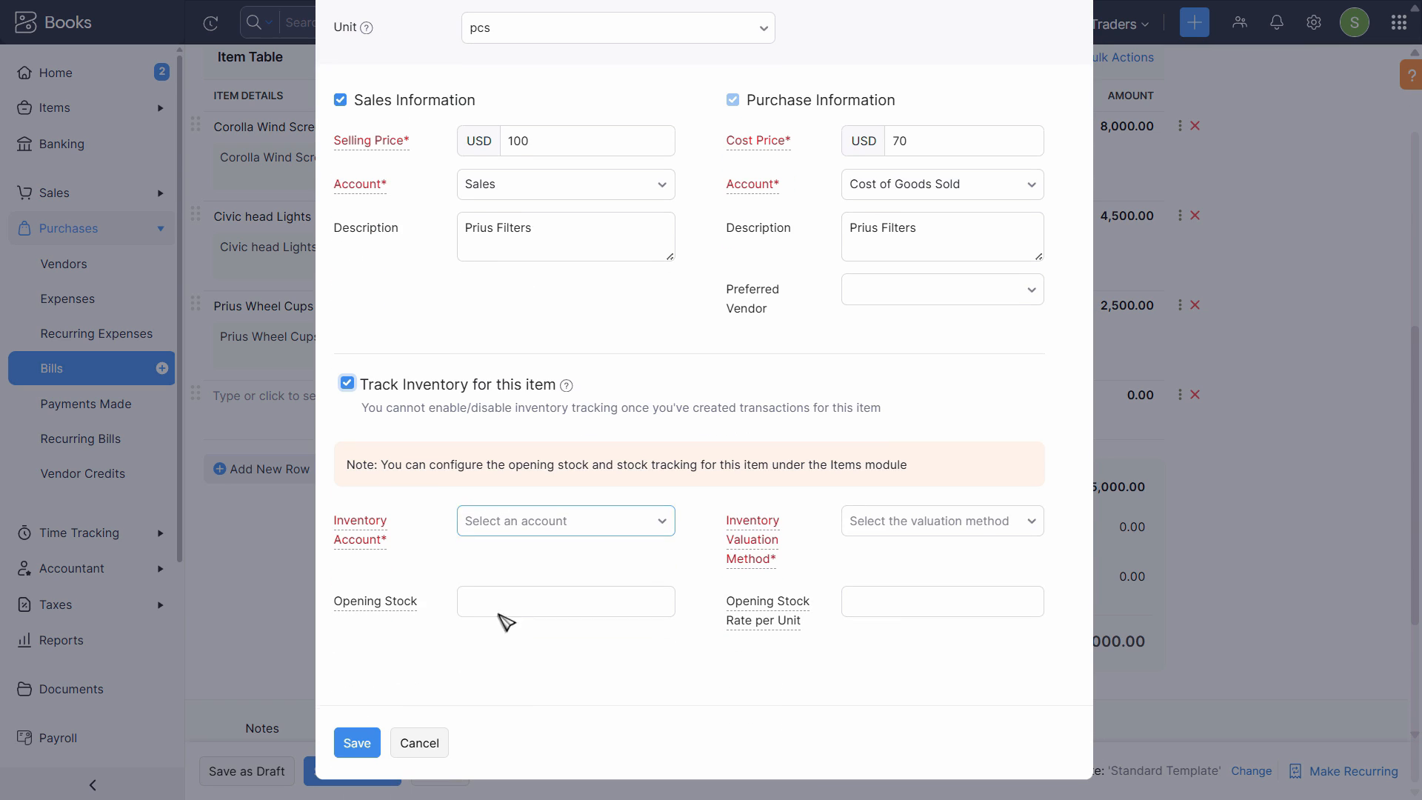
click(508, 521)
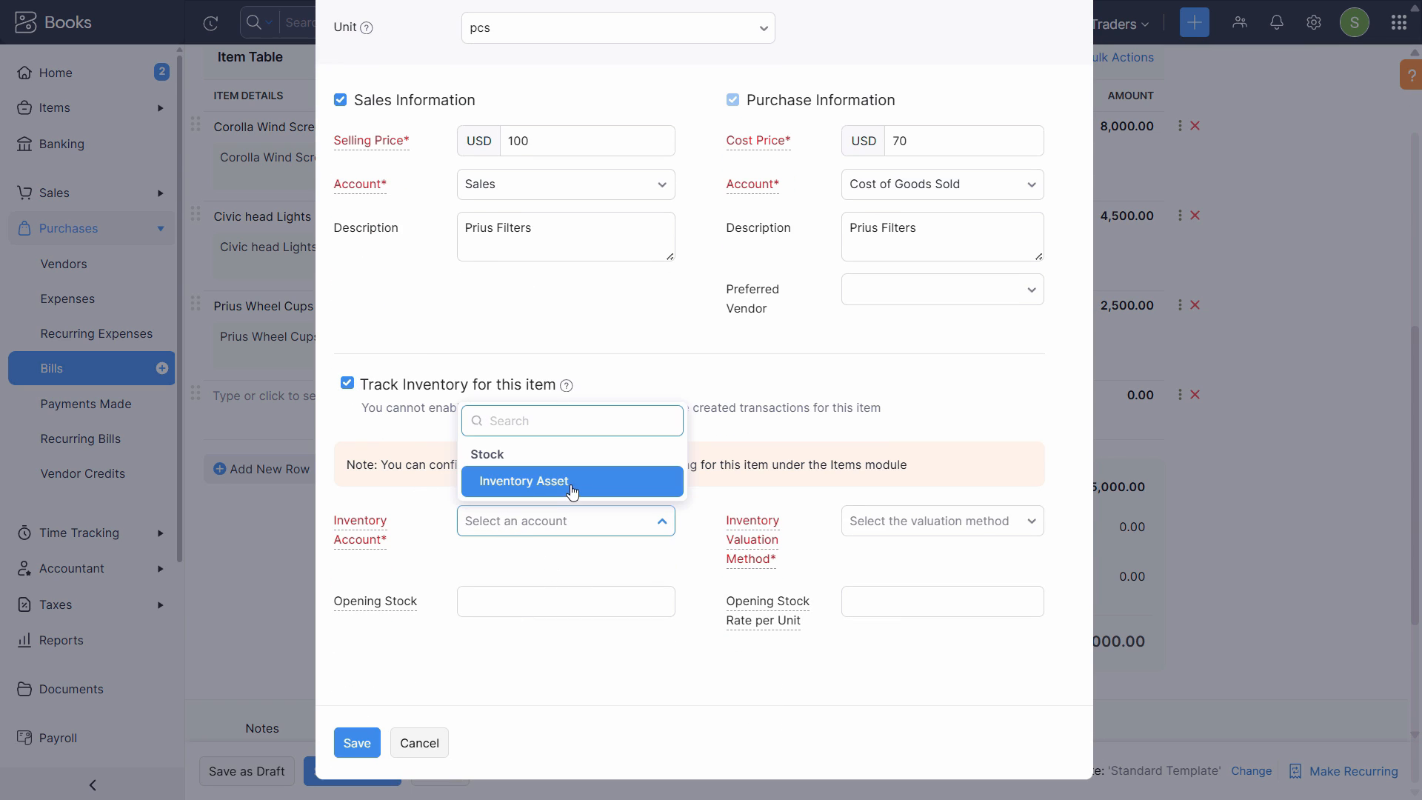
click(519, 479)
click(931, 527)
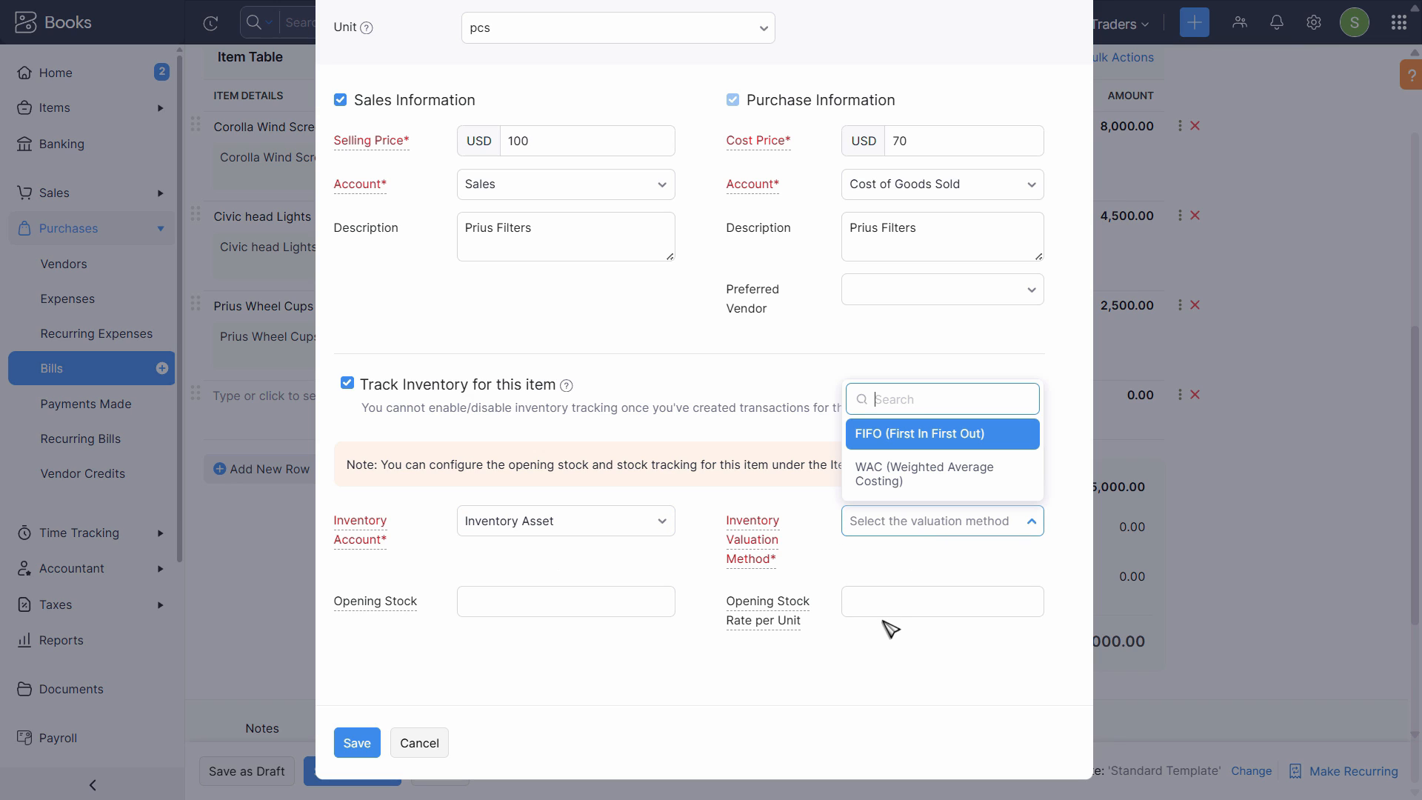
click(895, 468)
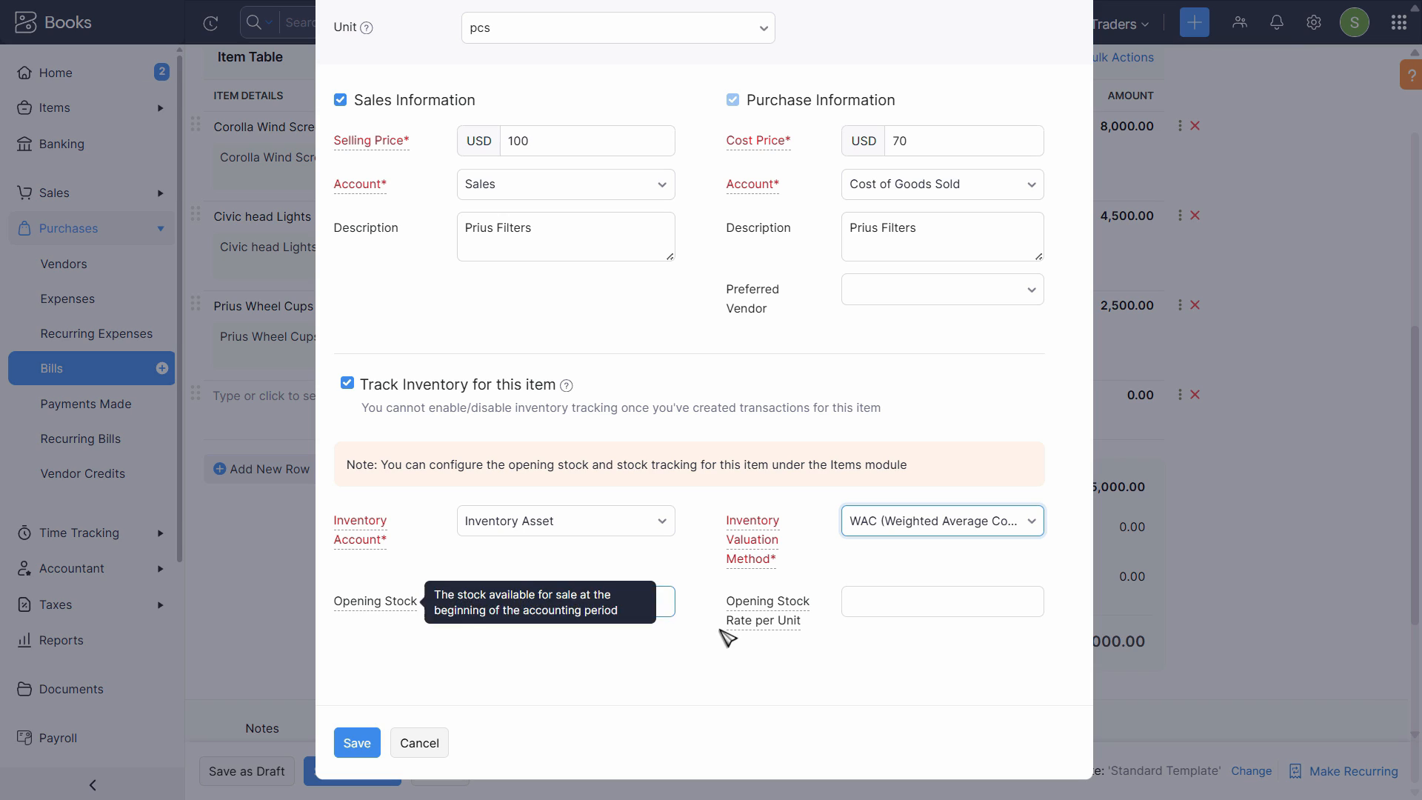
click(374, 745)
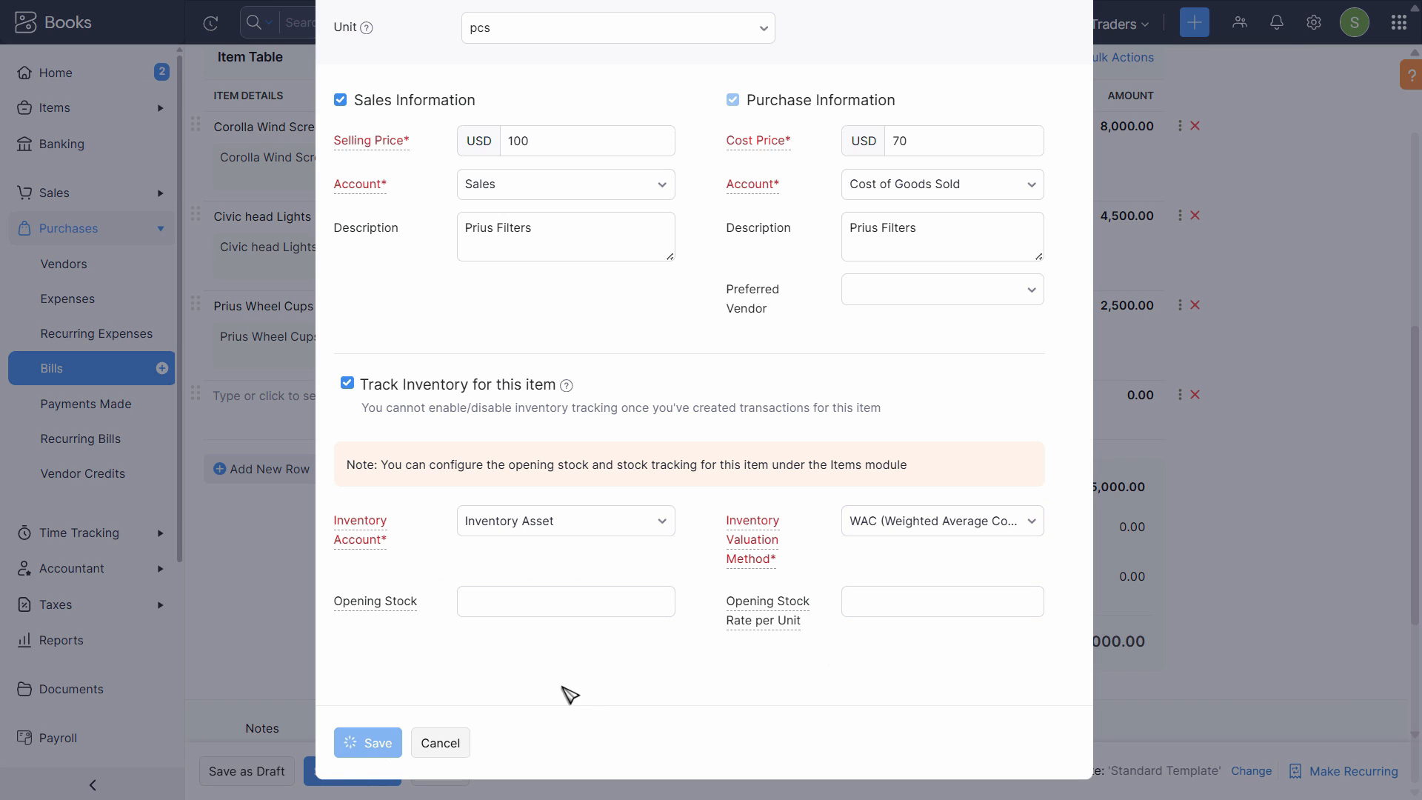
- Add Prius Filters as the bill's fourth item
key(ctrl+a)
text(p)
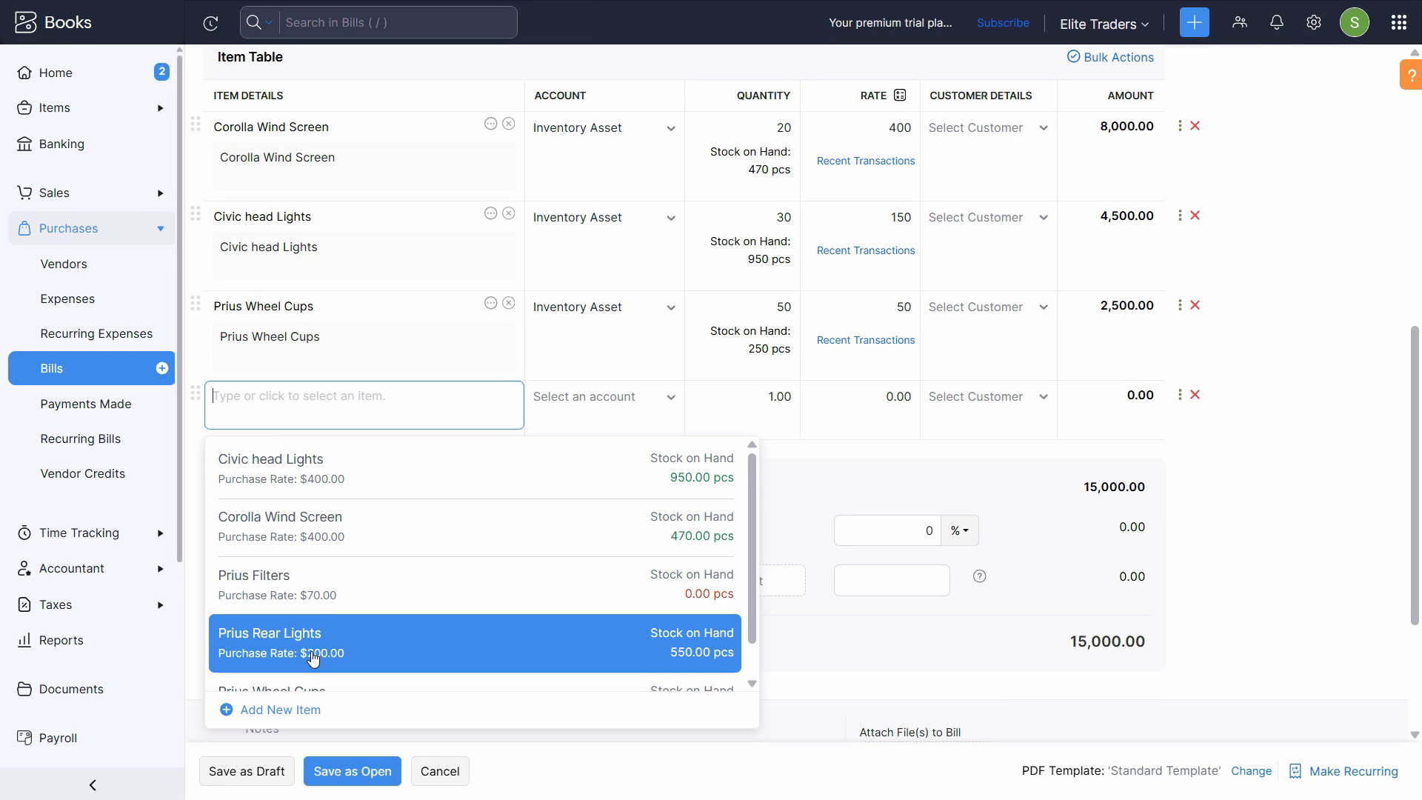
scroll(311, 659, down, 1)
click(340, 560)
- Set the Prius Filters line to a quantity of 70 and a rate of 50, checking it against the assignment PDF
key(alt+Tab)
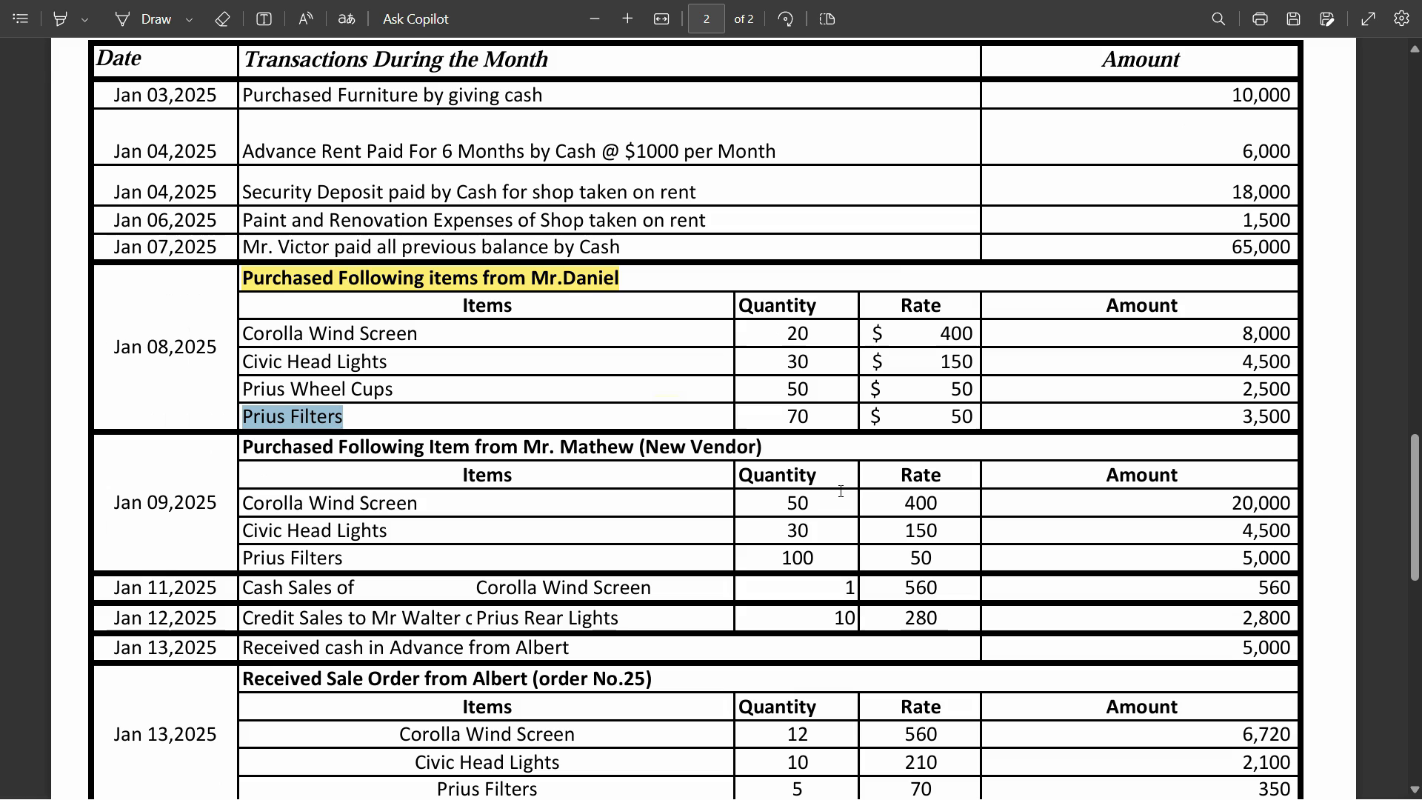
key(alt+Tab)
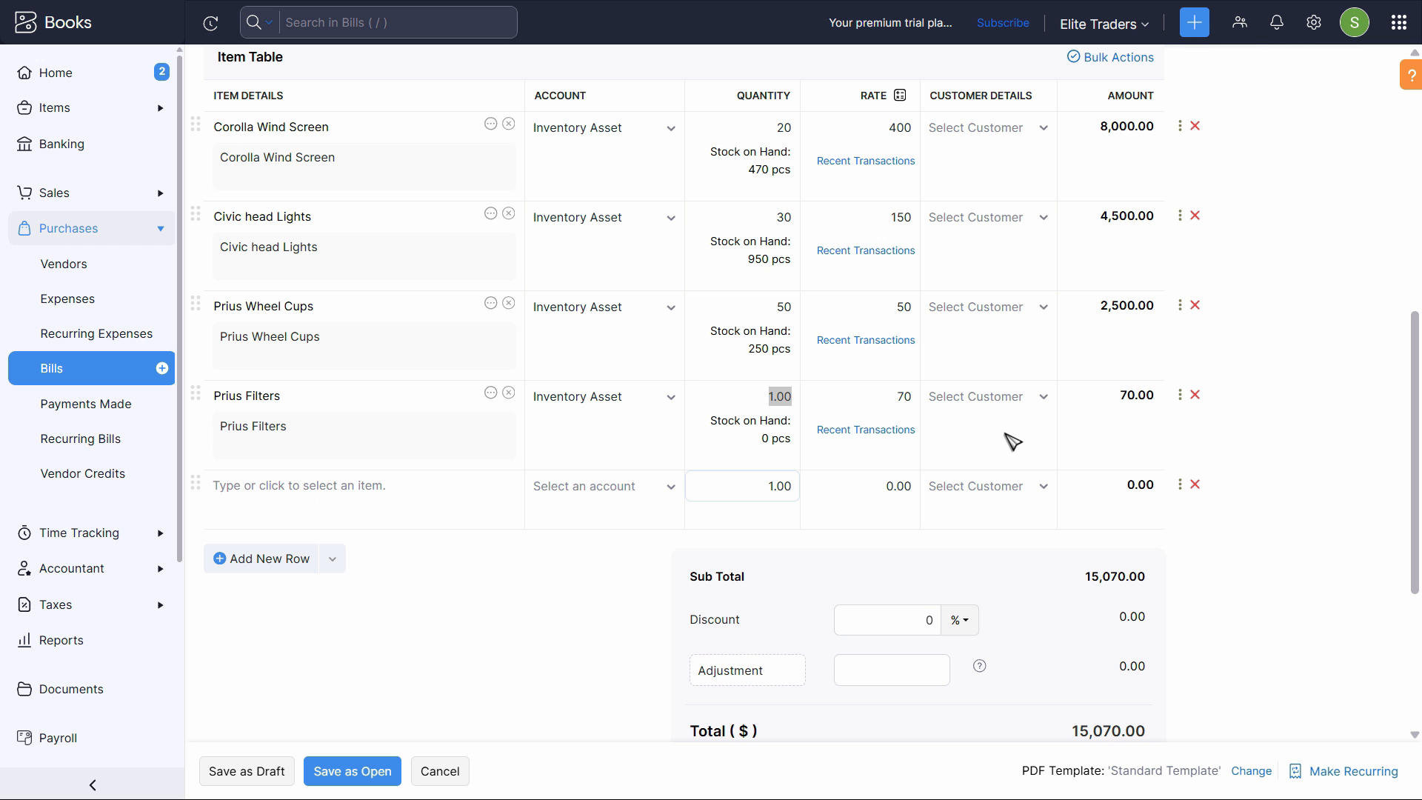
text(70)
key(Tab)
text(5)
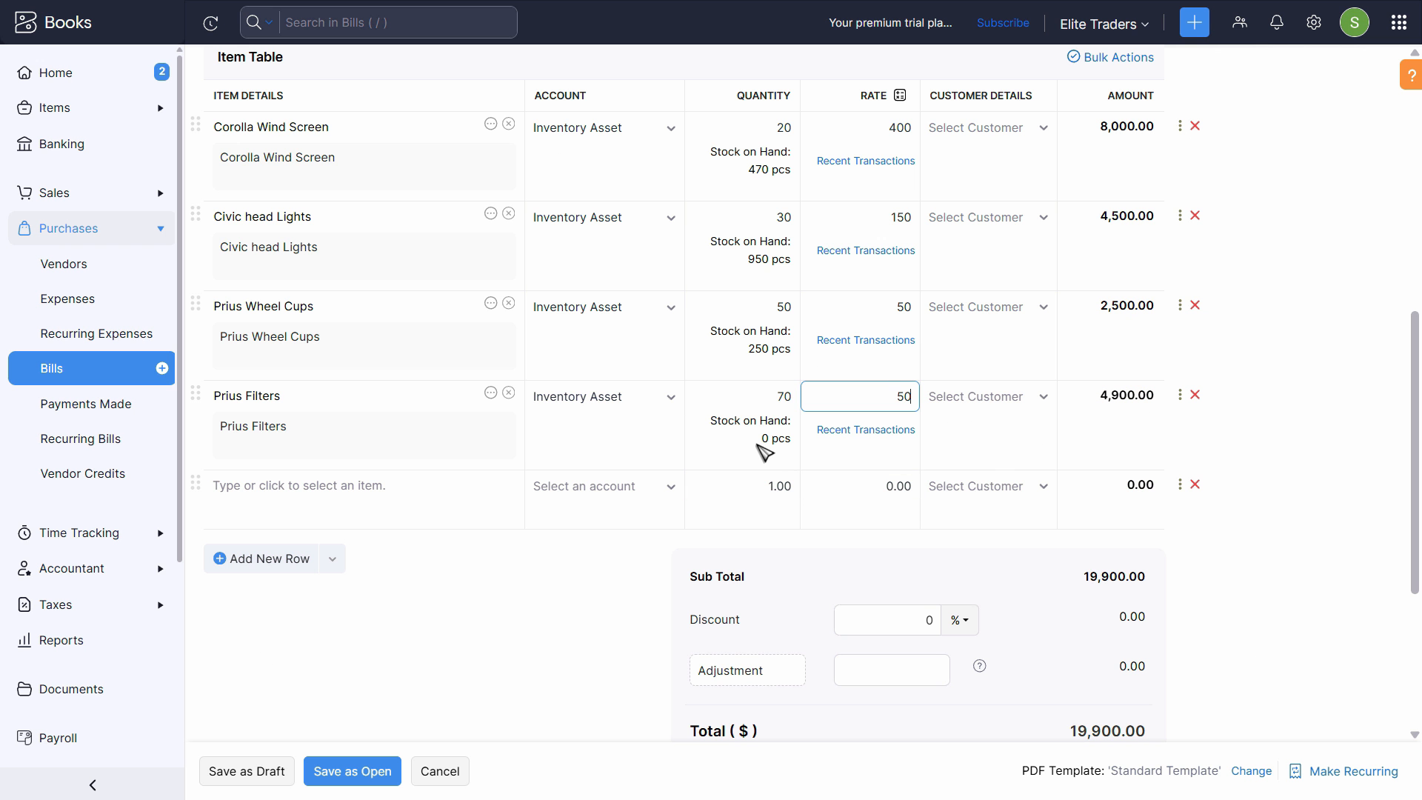
key(Tab)
key(alt+Tab)
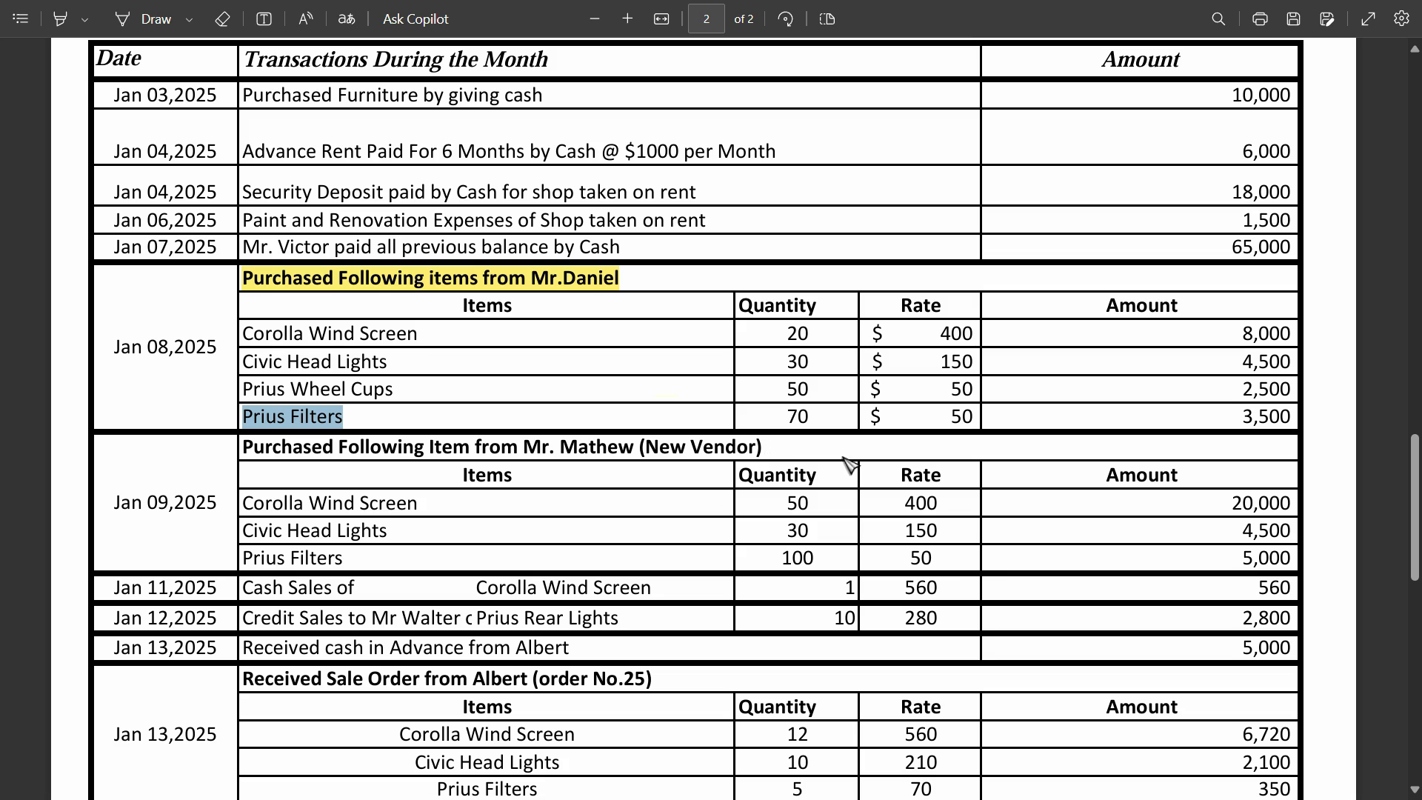
key(alt+Tab)
key(alt+Tab)
key(alt+Tab)
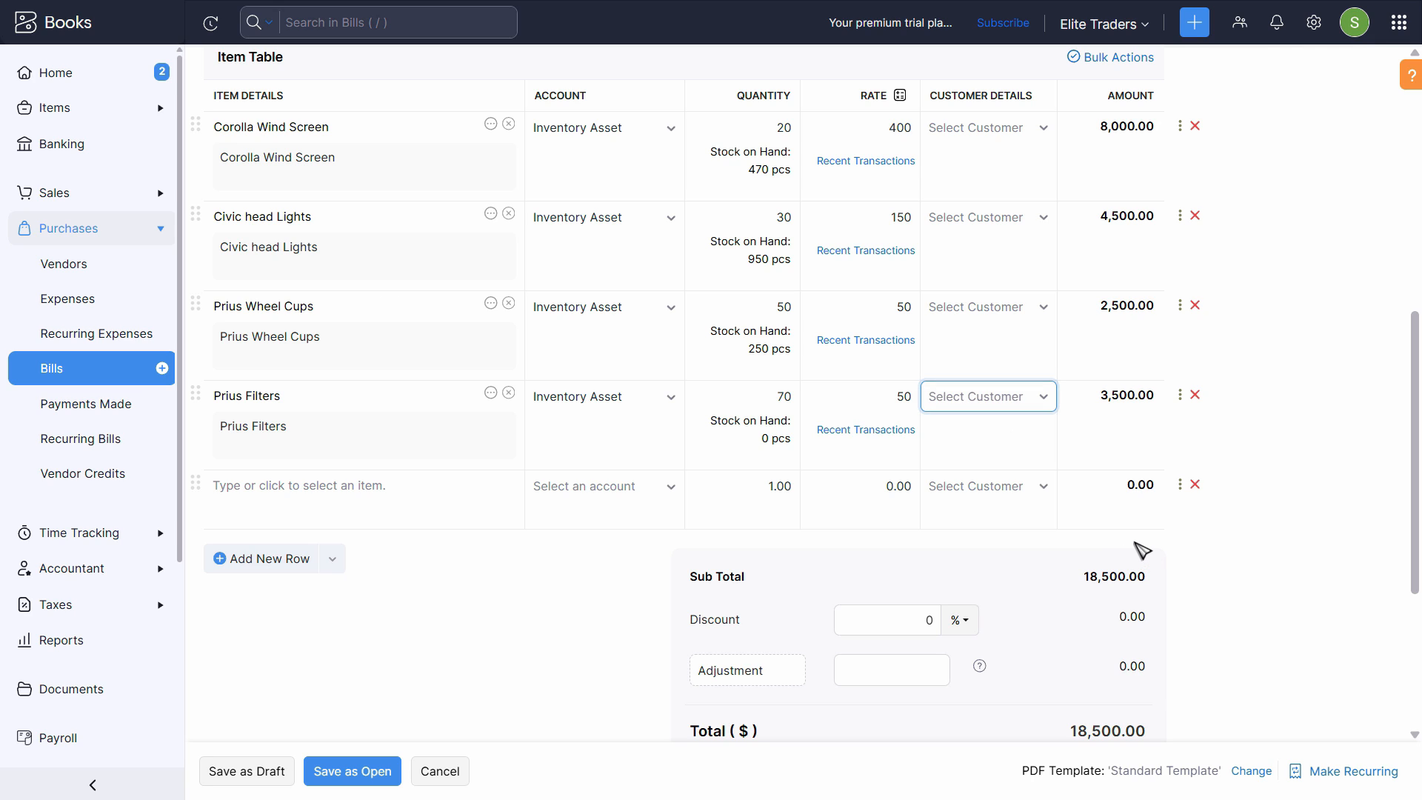
click(442, 513)
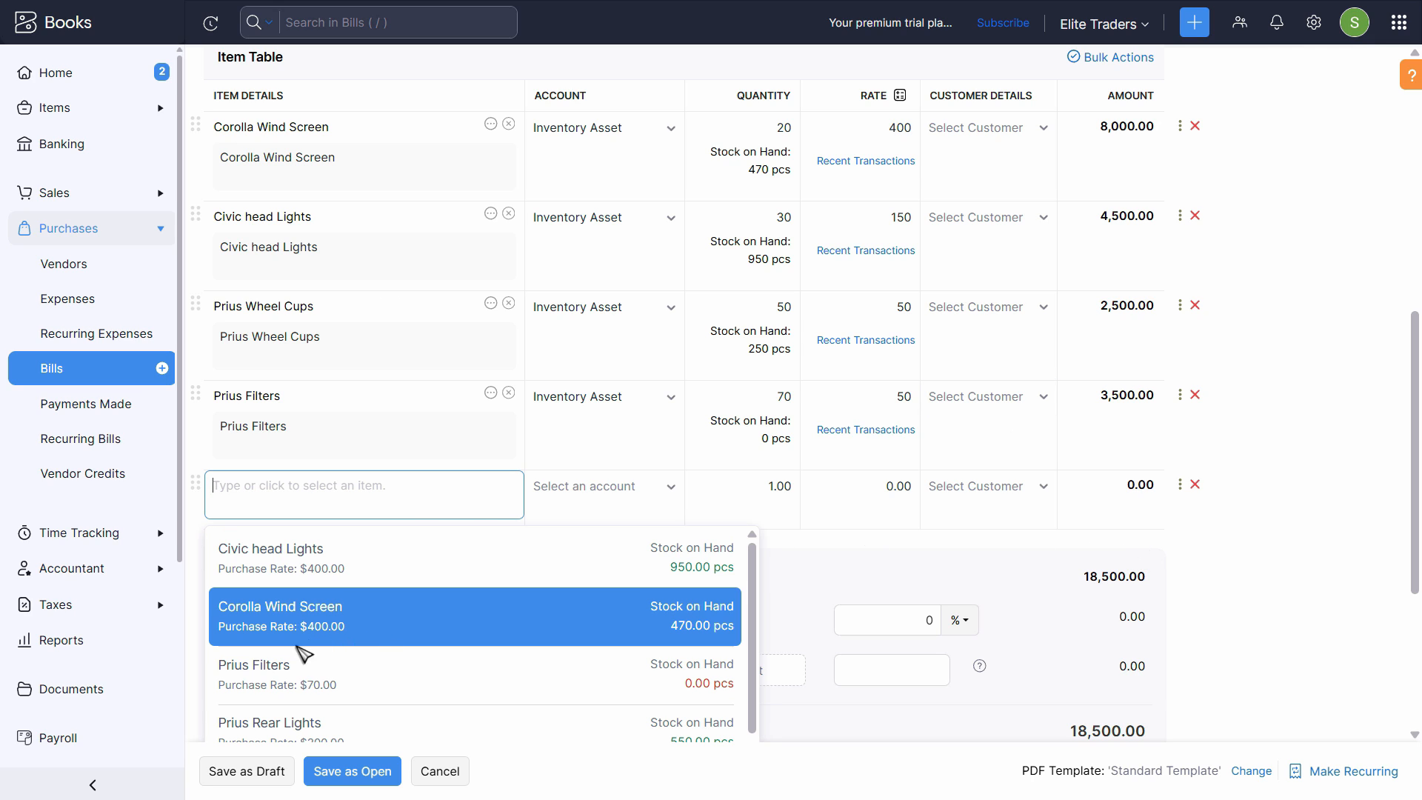
click(371, 577)
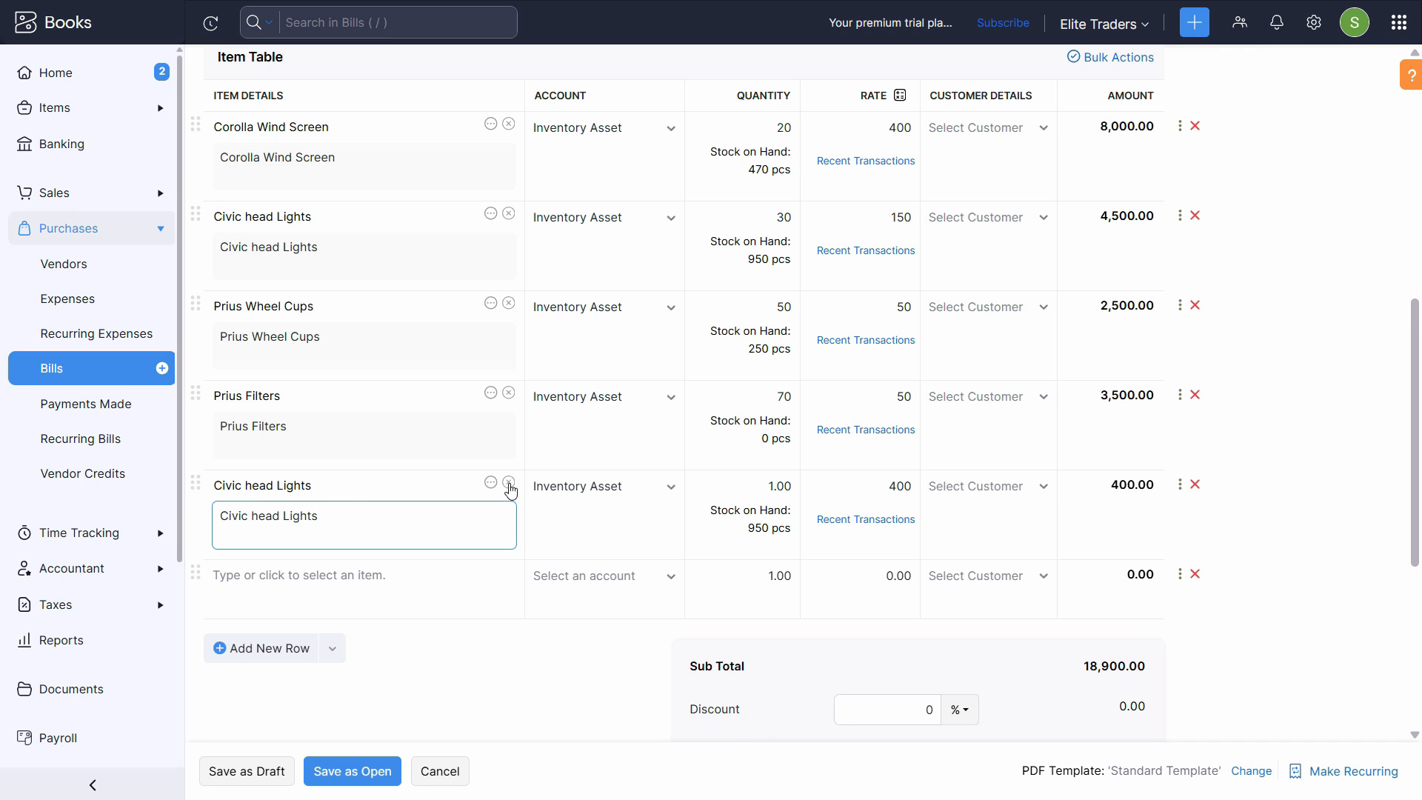
click(1196, 485)
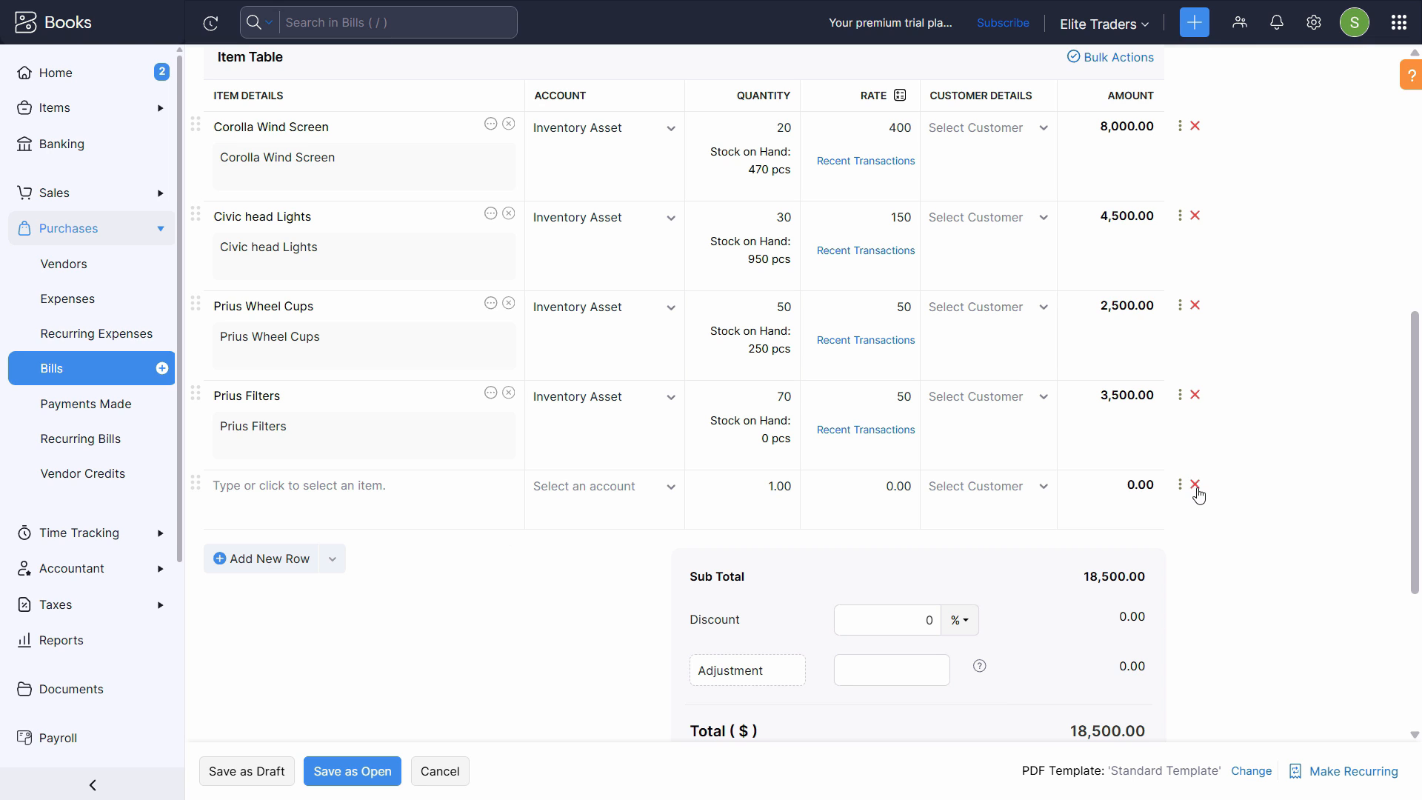
- Compare the bill's four item lines with the Jan 08, 2025 purchase list in the assignment PDF
click(454, 449)
scroll(371, 412, up, 5)
scroll(1130, 269, down, 4)
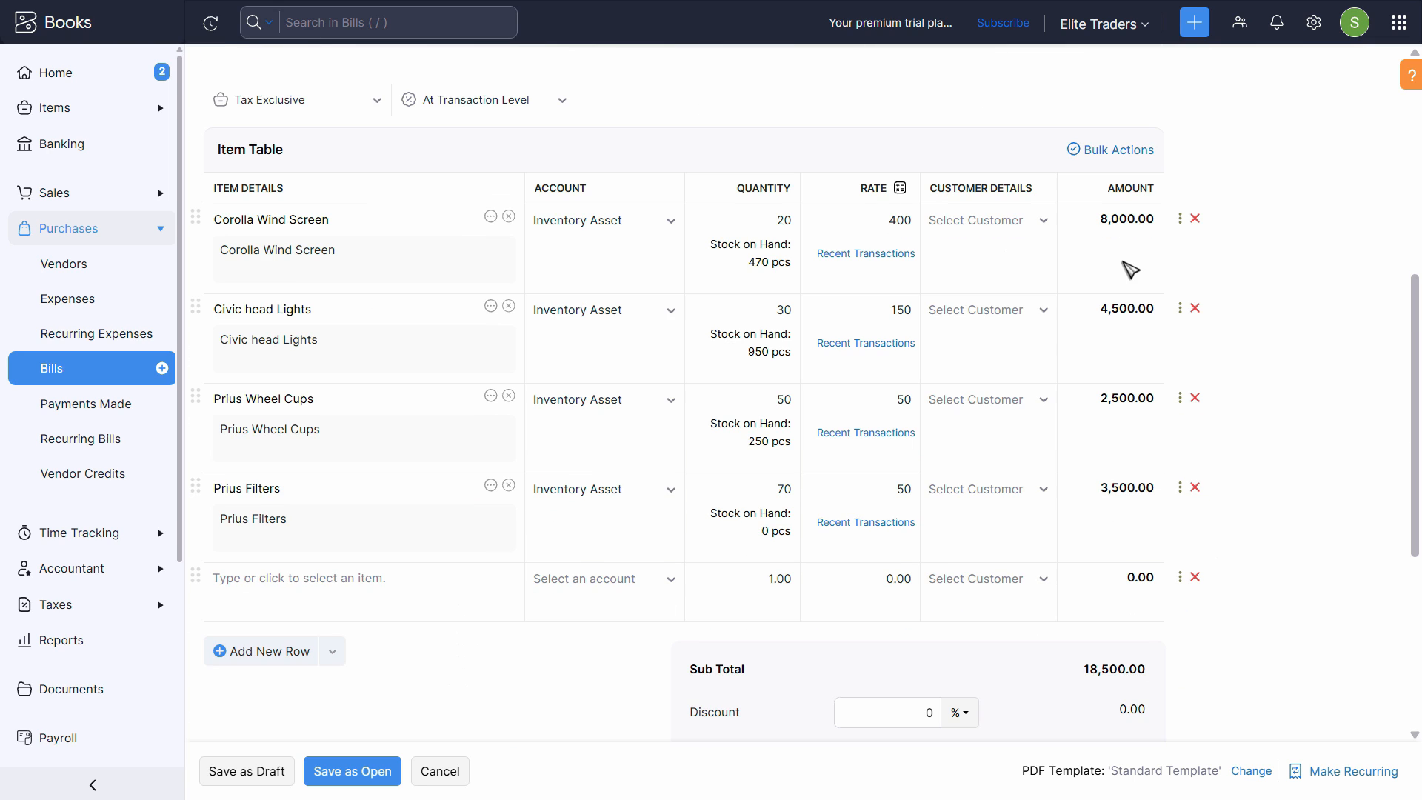
key(alt+Tab)
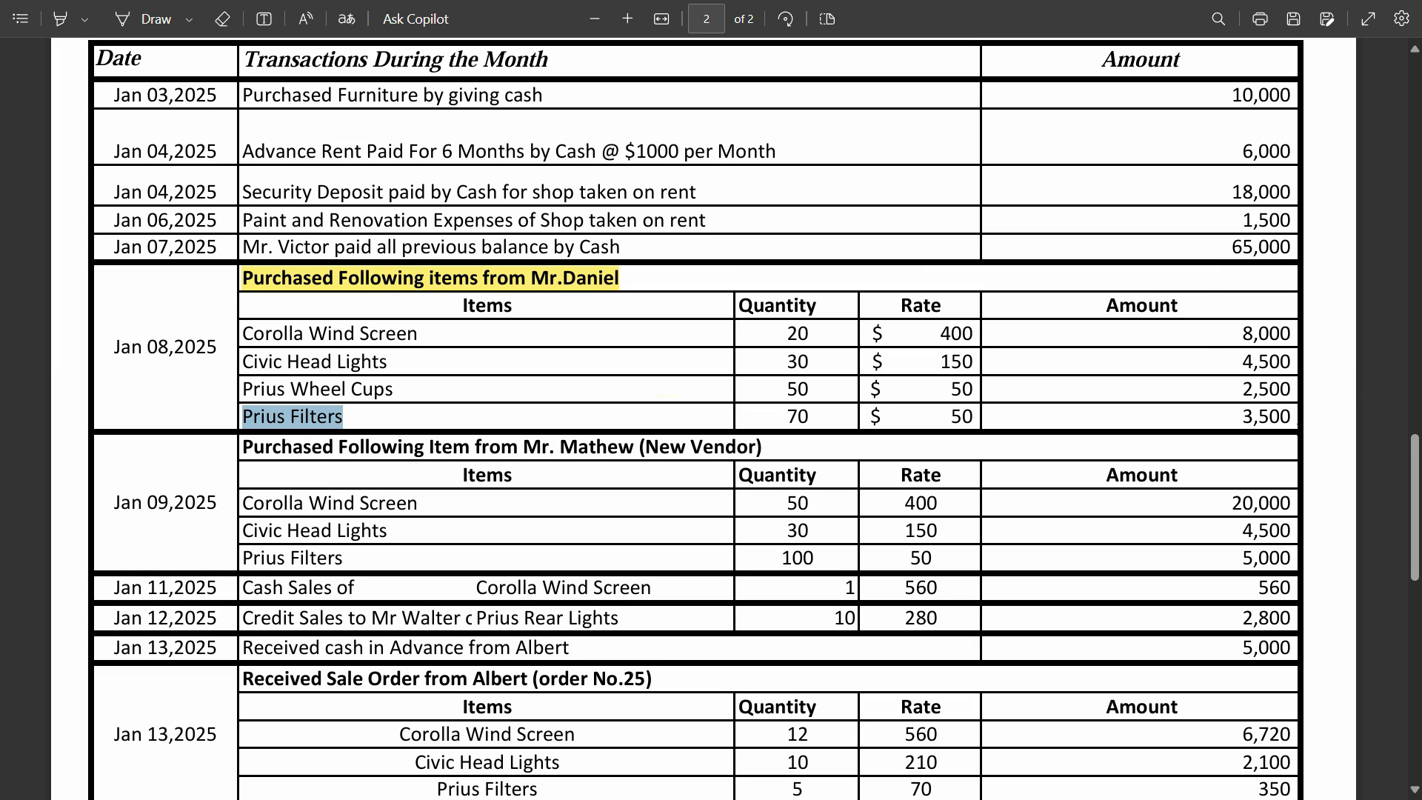
key(alt+Tab)
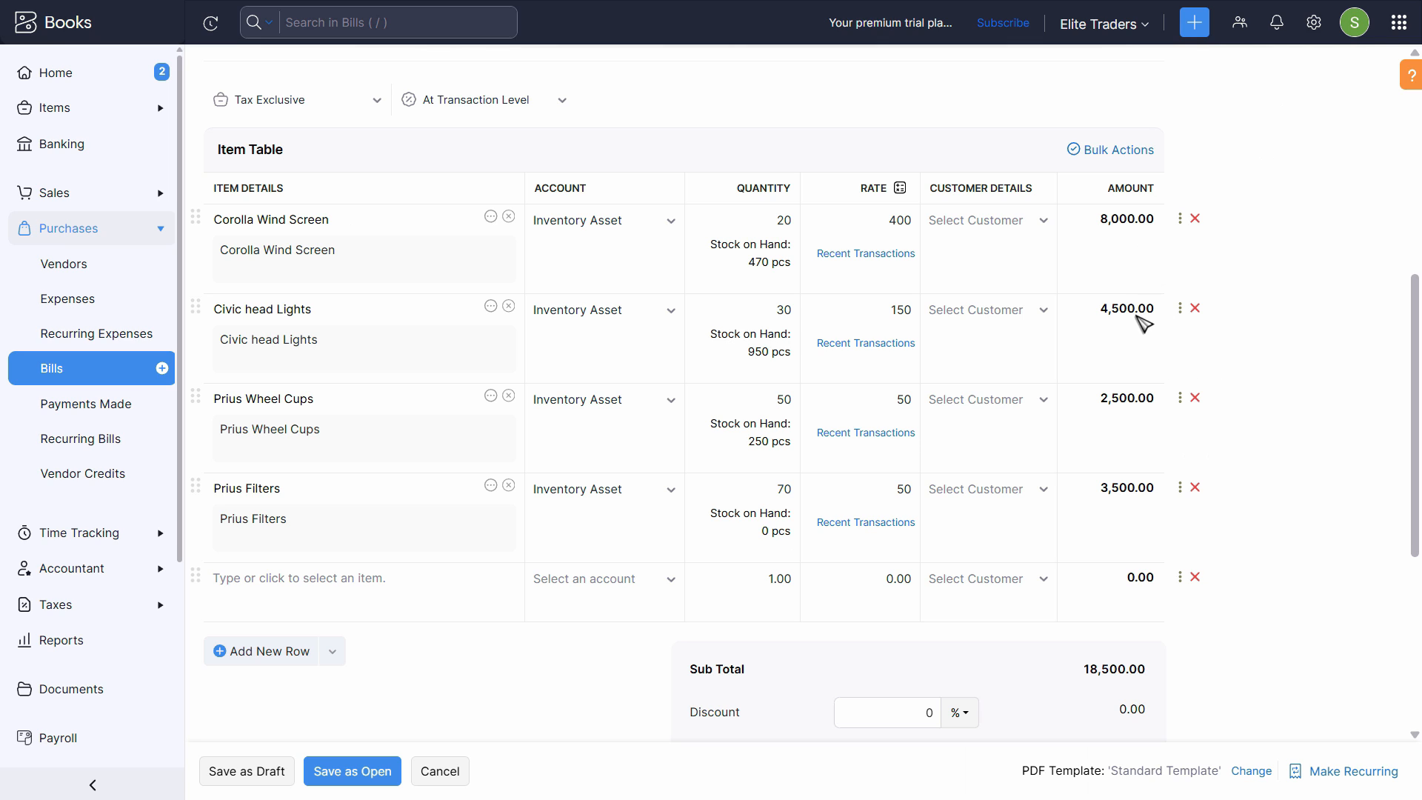
scroll(1140, 511, down, 1)
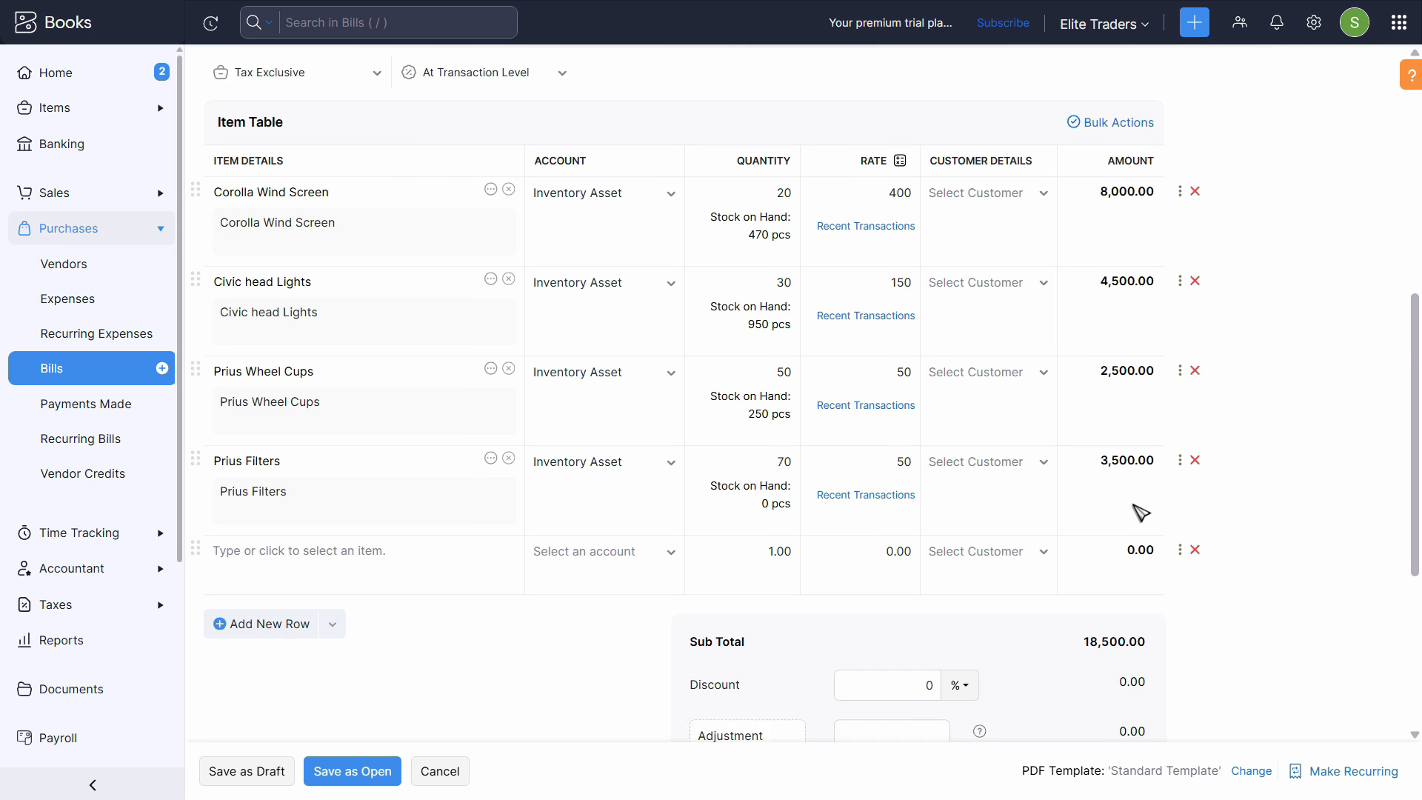
- Copy the Jan 08, 2025 purchase heading from the assignment PDF into the bill's notes and save the bill as open
scroll(1140, 511, down, 5)
click(365, 533)
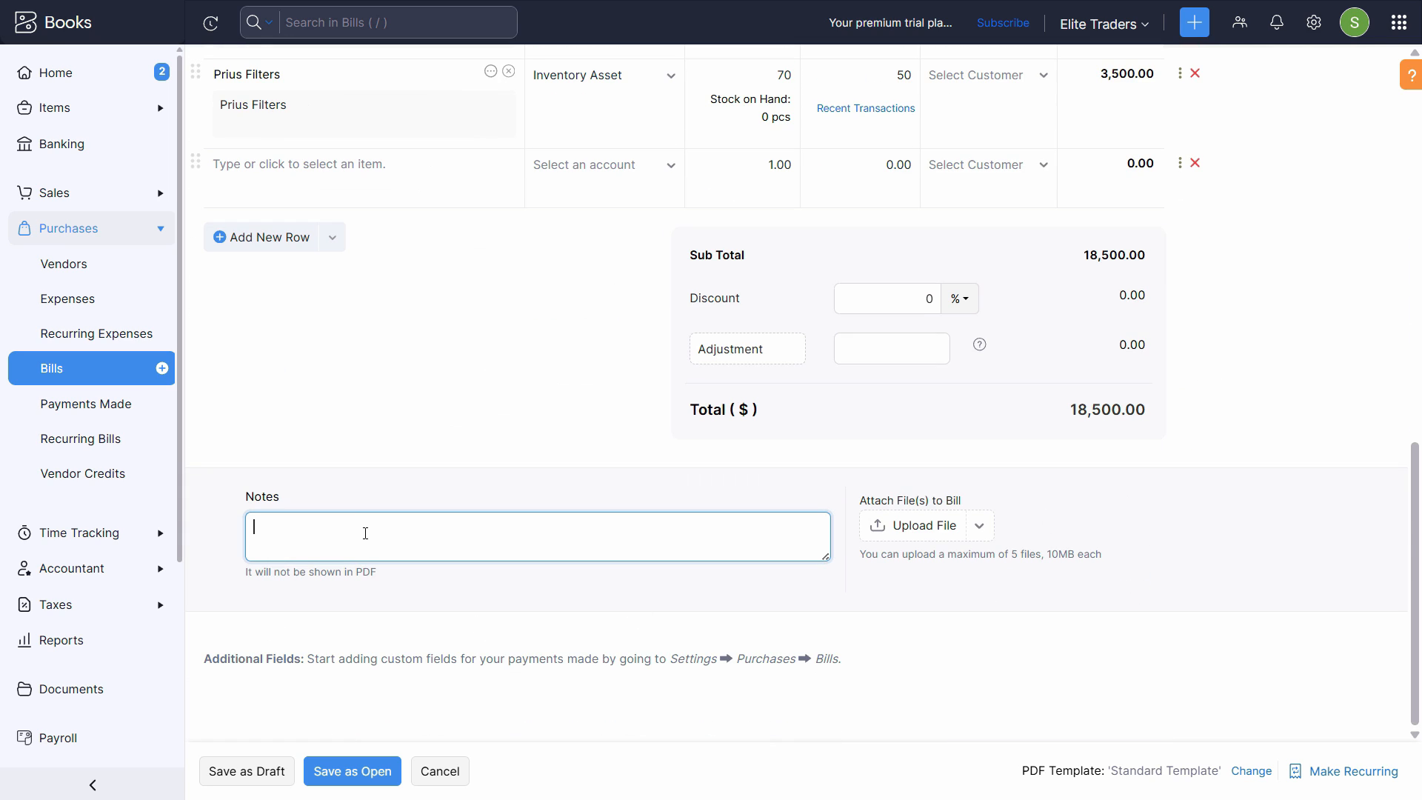
key(alt+Tab)
click(276, 423)
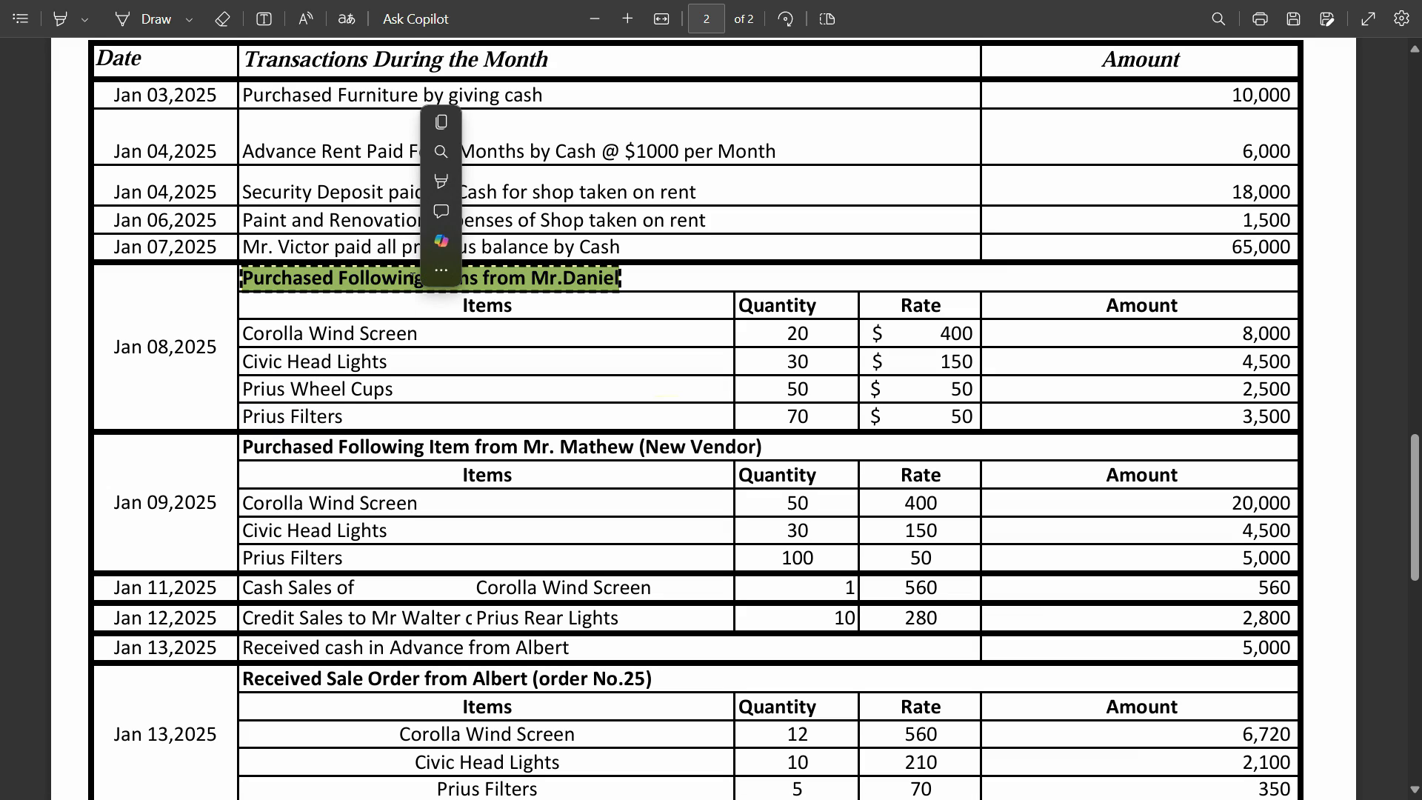
key(alt+Tab)
text(Purchased Following items from Mr.Daniel)
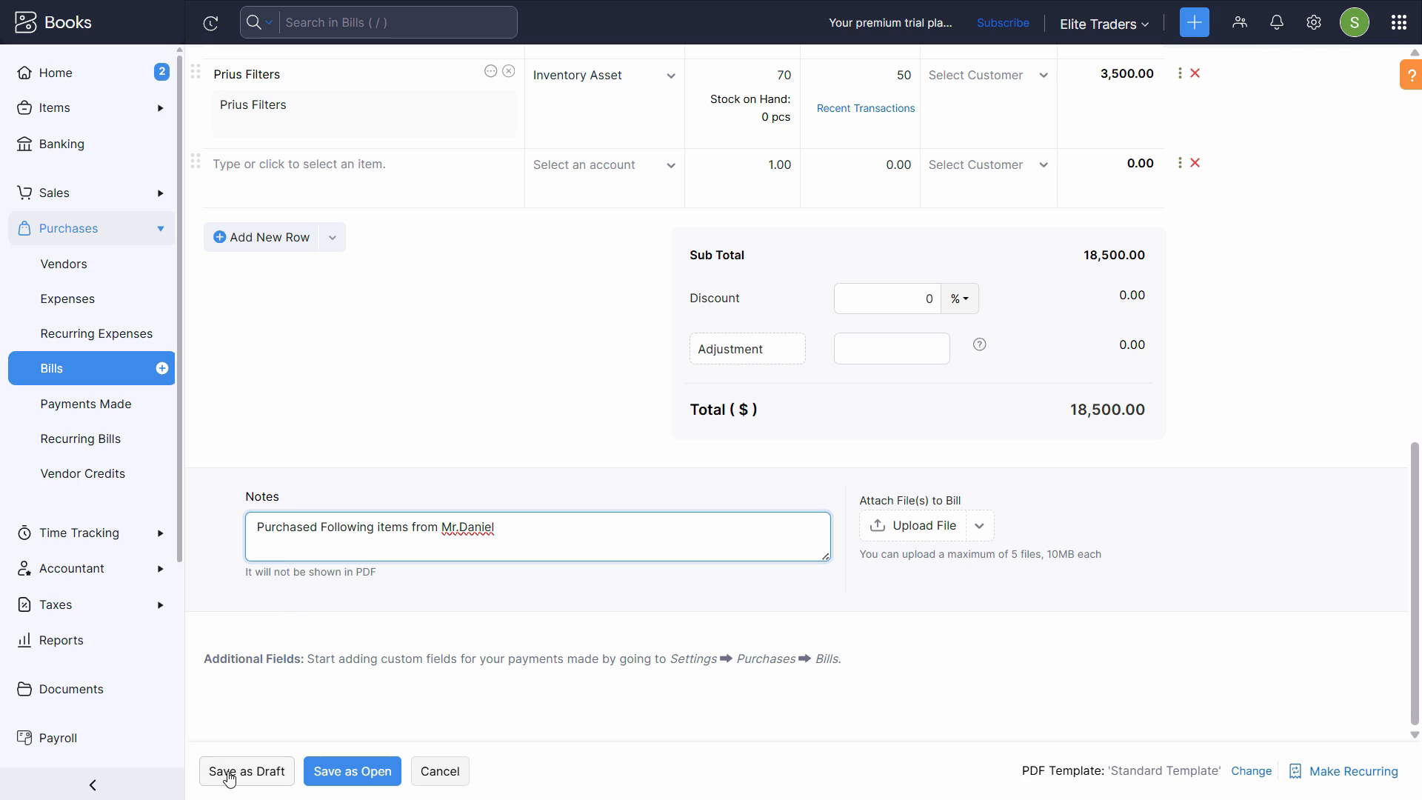
click(352, 771)
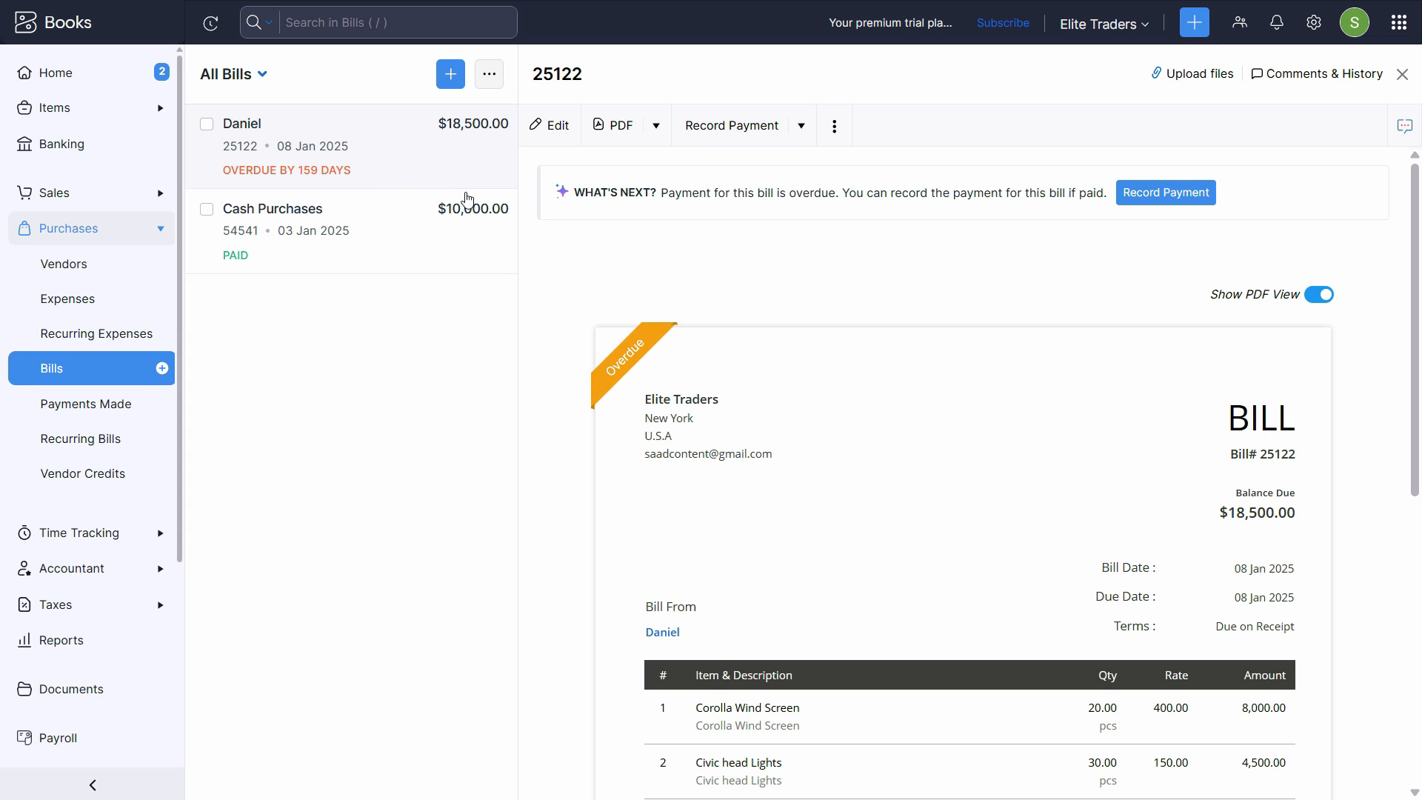
- View the saved bill's journal and examine its debit and credit entries alongside the bill's item lines and notes
scroll(1025, 511, down, 8)
scroll(1025, 513, up, 8)
click(836, 125)
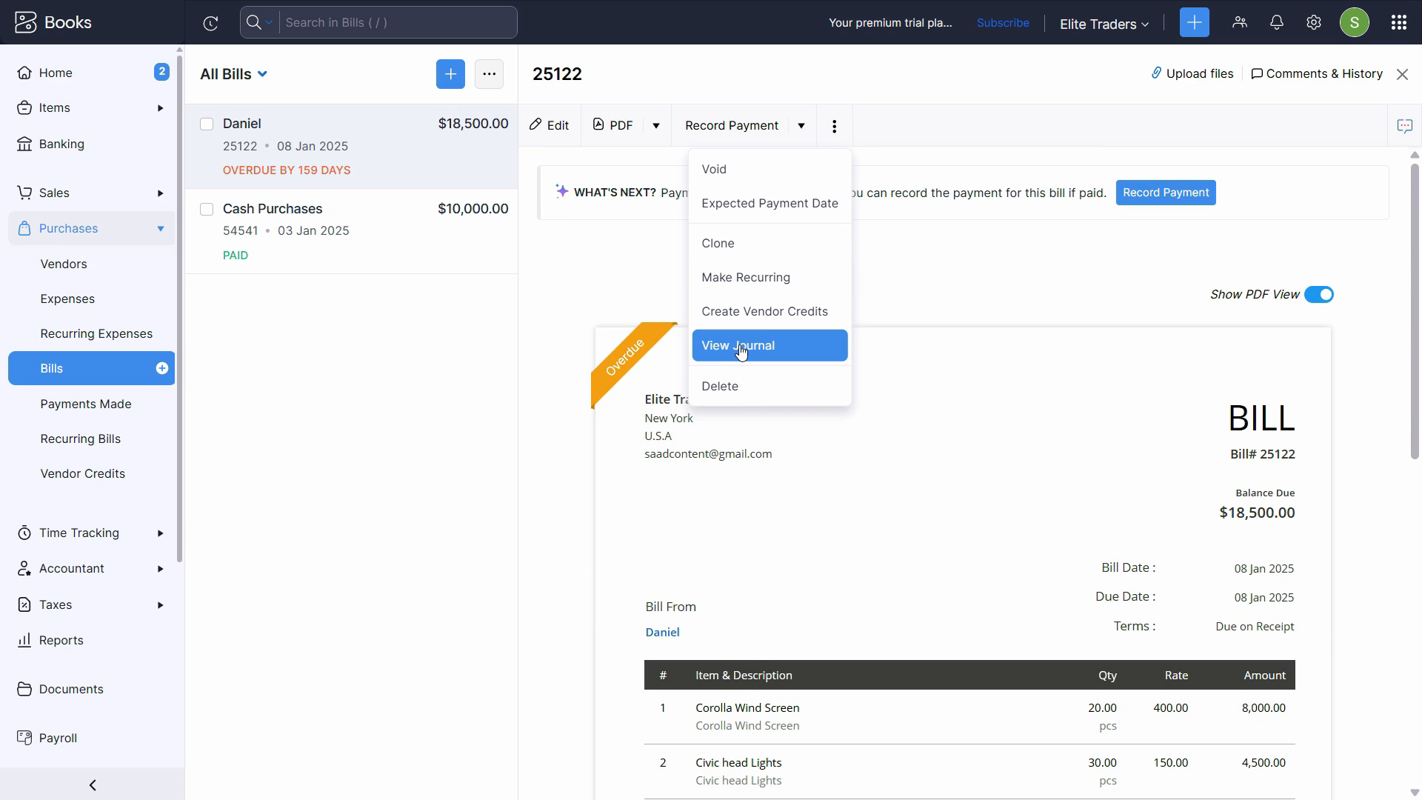
click(787, 343)
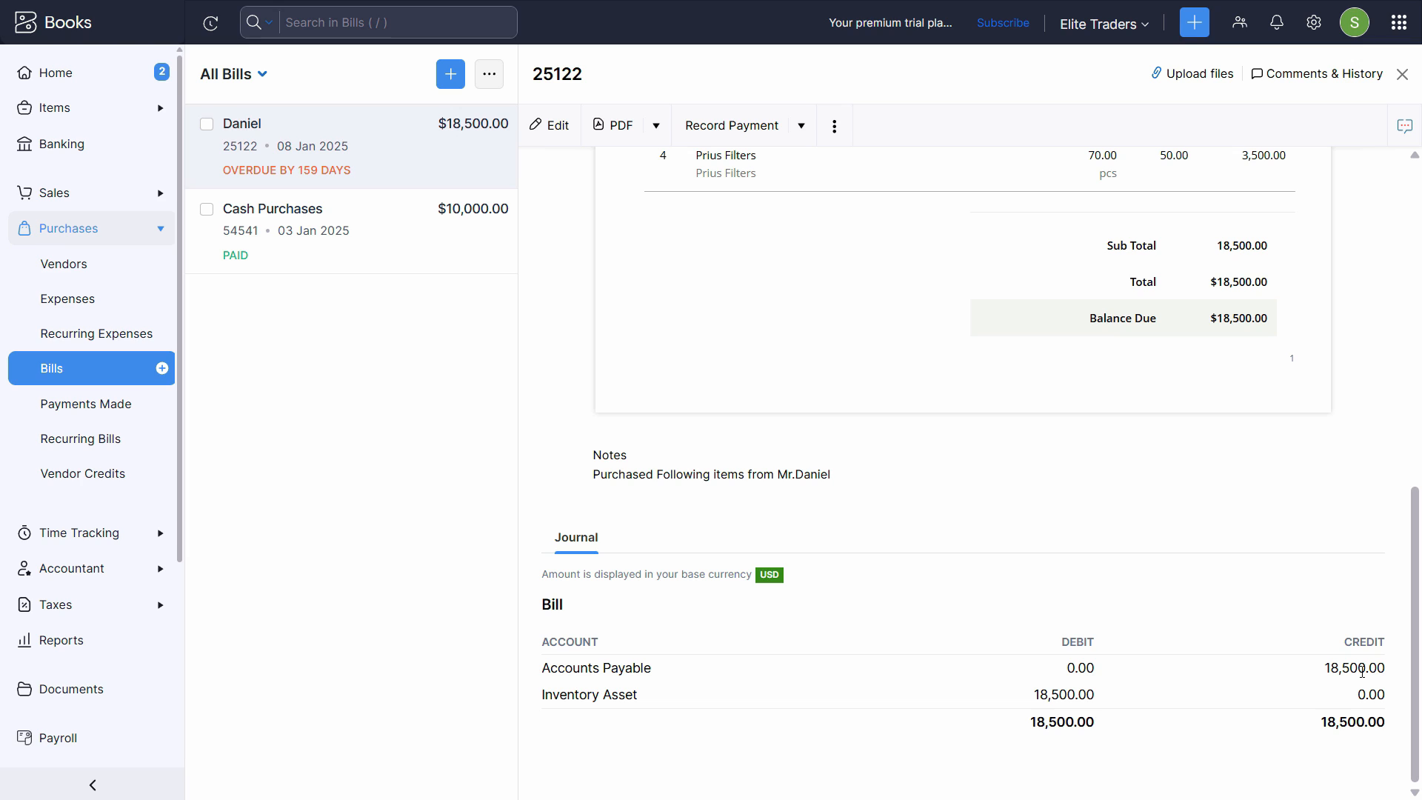
scroll(1165, 622, up, 6)
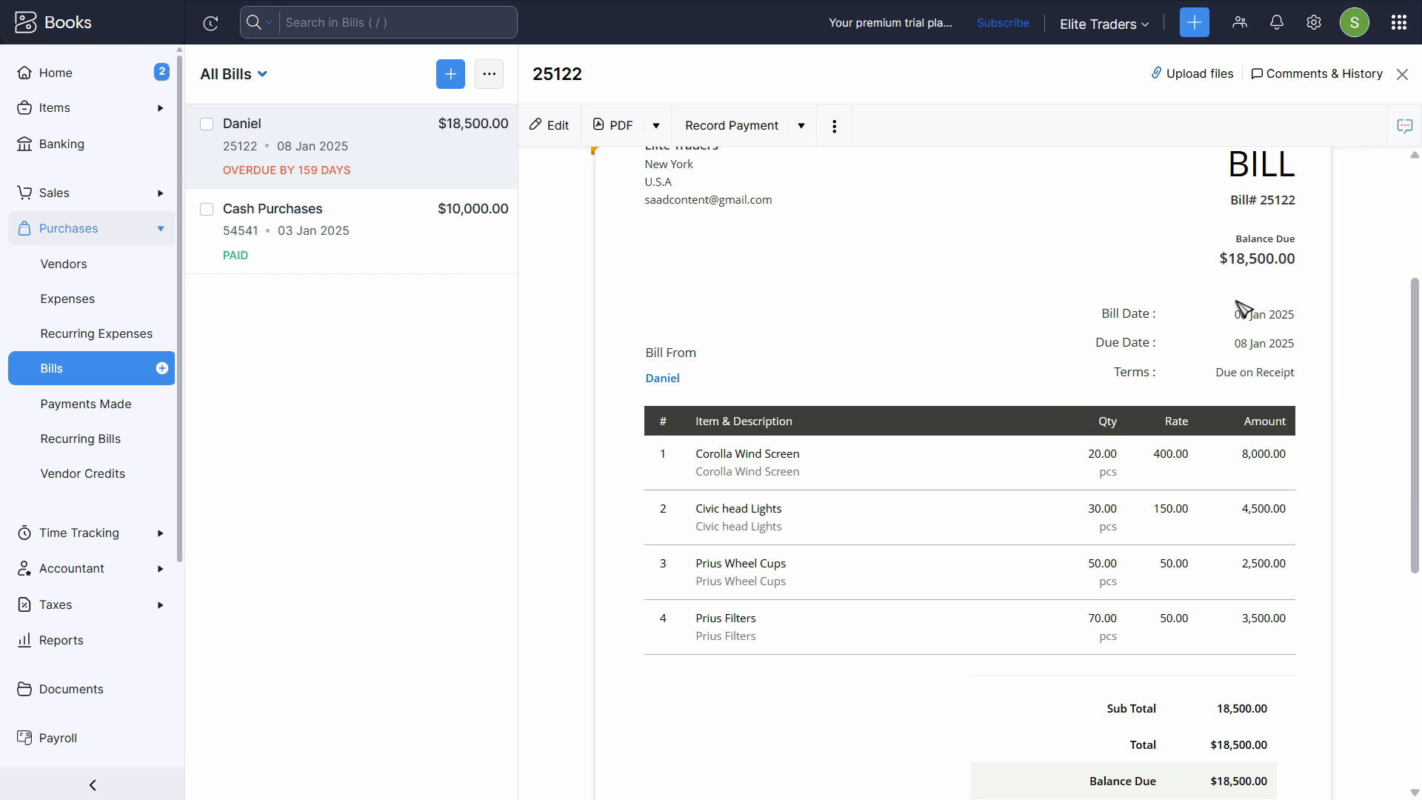
scroll(736, 210, up, 3)
scroll(949, 441, down, 7)
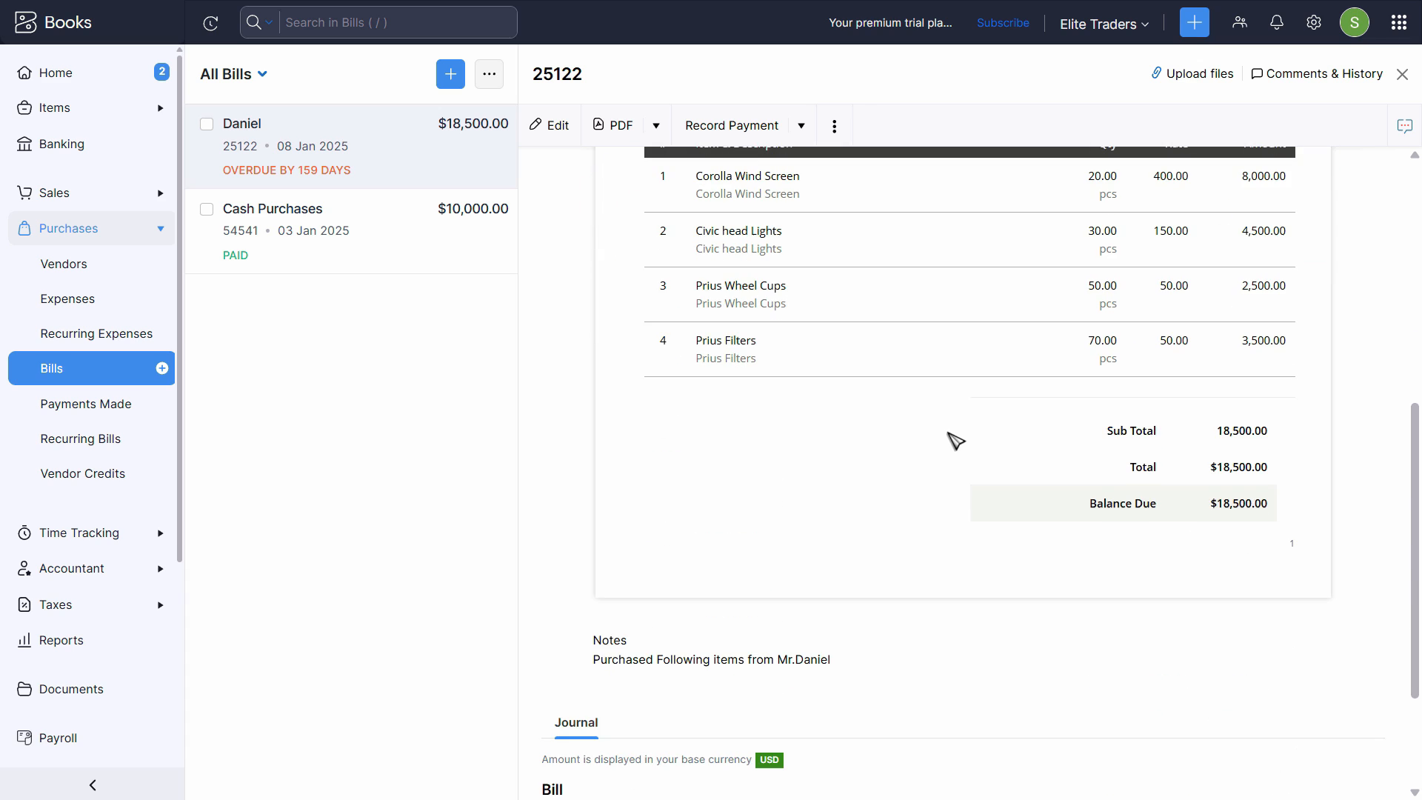
scroll(963, 452, up, 4)
scroll(955, 446, up, 3)
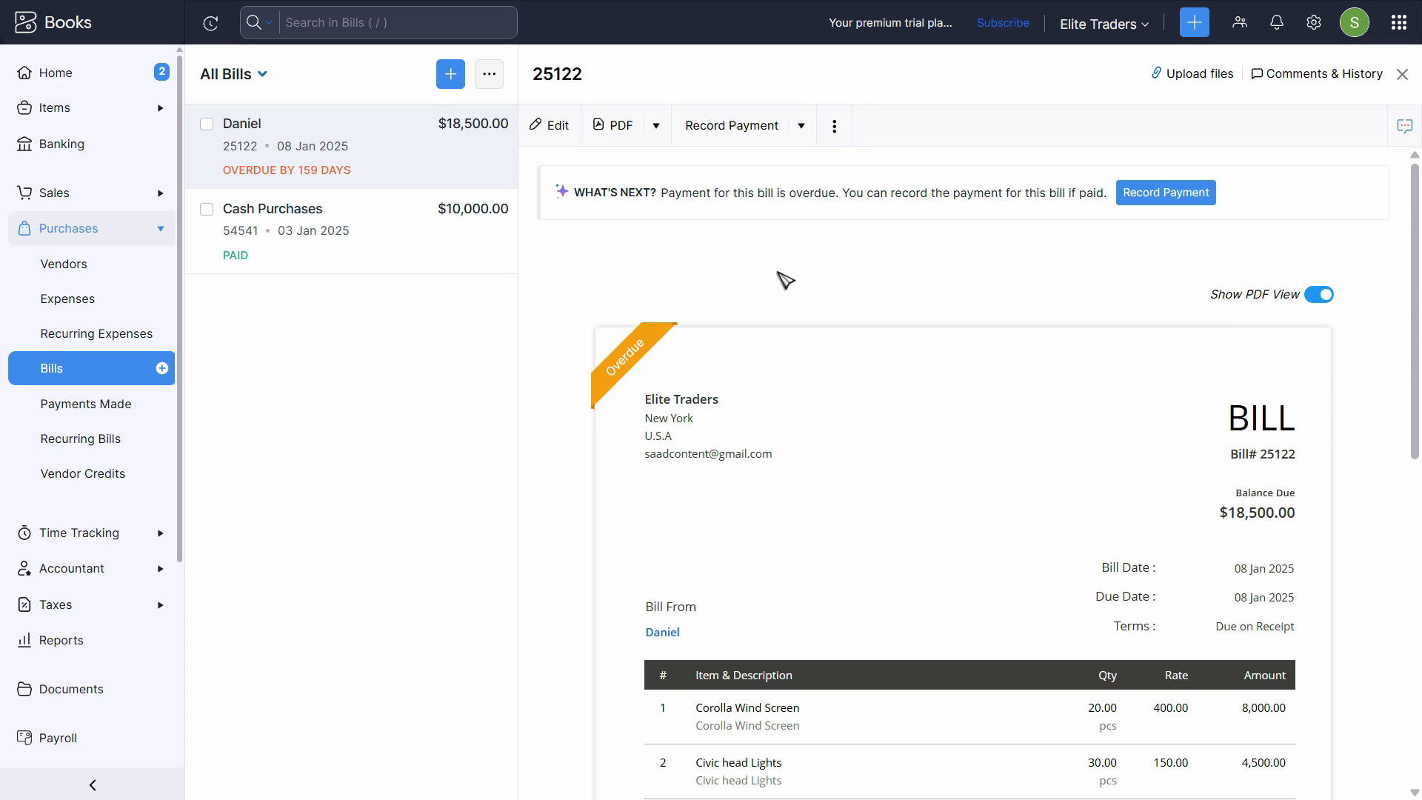